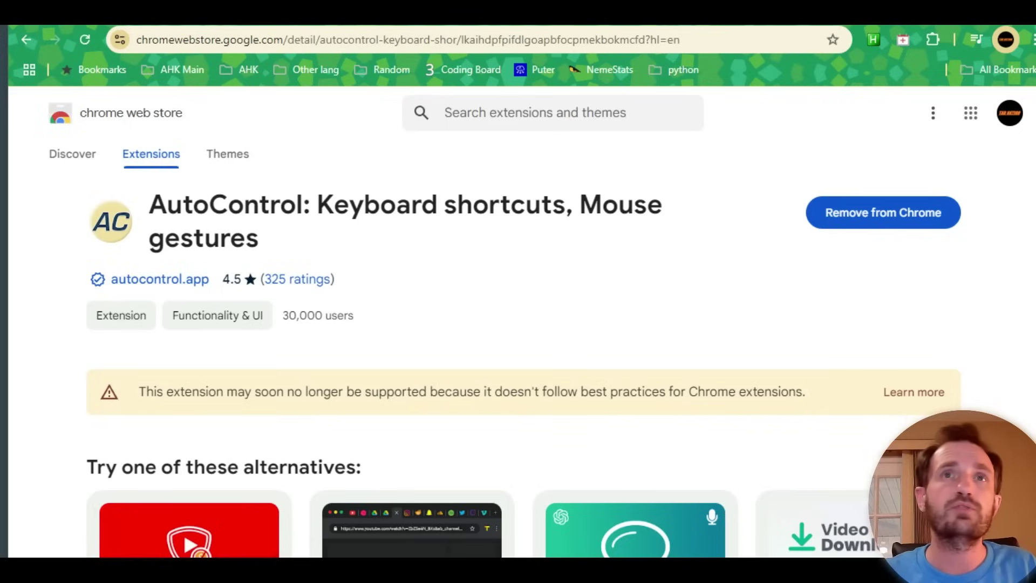
Browse the AutoControl store listing, briefly highlighting its title and then clearing the selection.
scroll(432, 270, down, 12)
scroll(461, 359, up, 3)
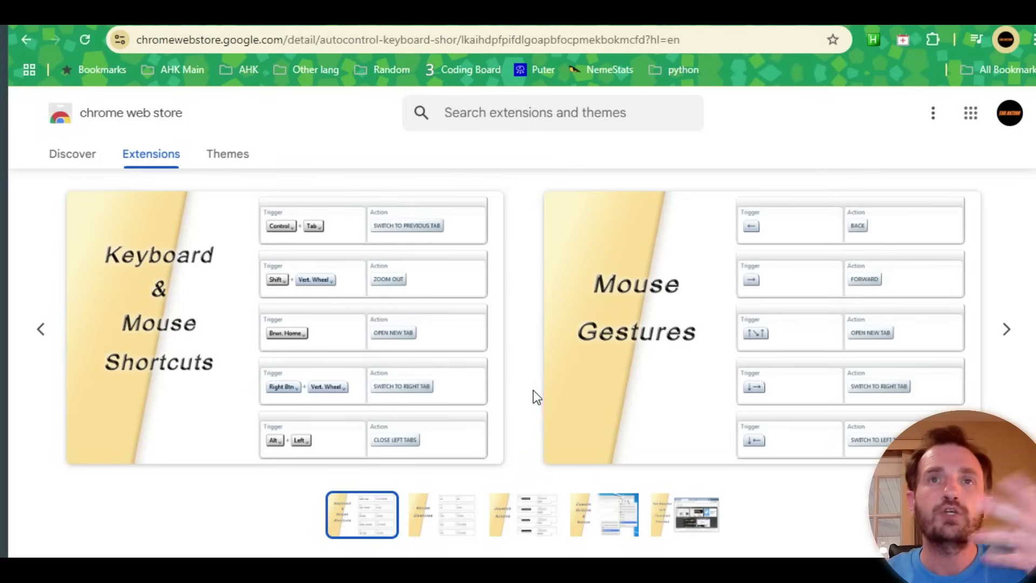
scroll(530, 389, up, 10)
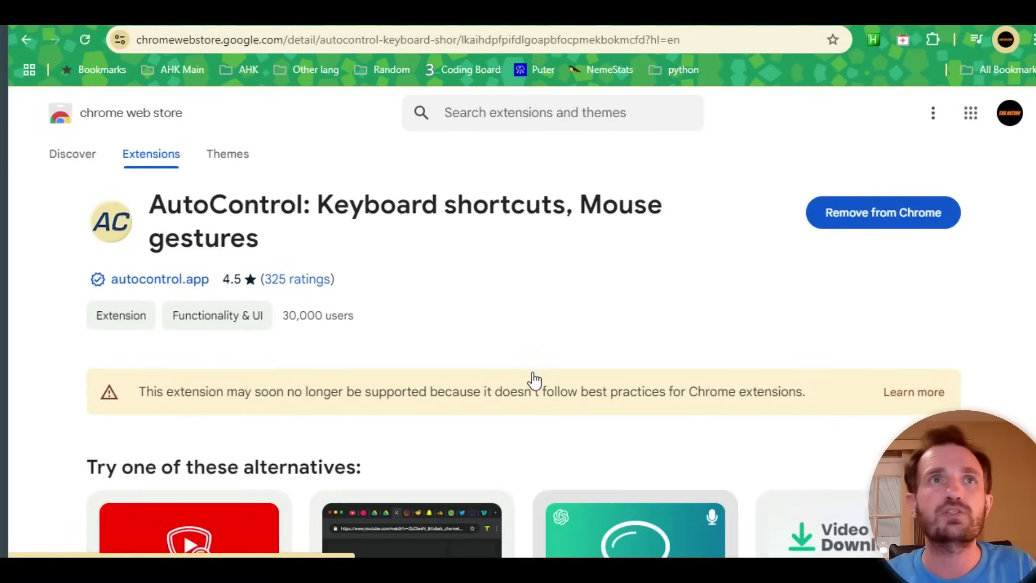
drag(149, 204, 309, 249)
click(559, 299)
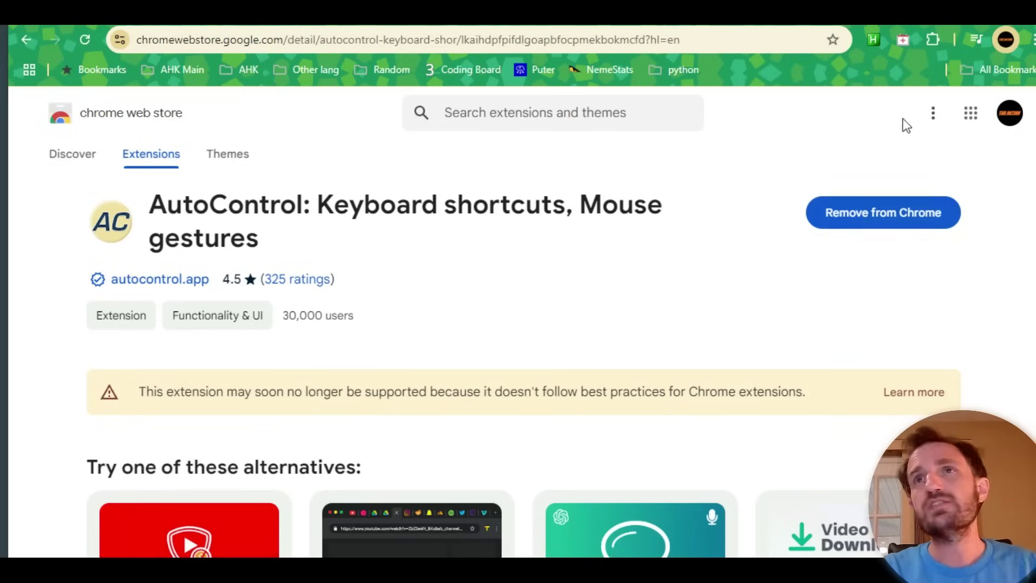
Pin AutoControl to the Chrome toolbar and open its settings page.
click(932, 40)
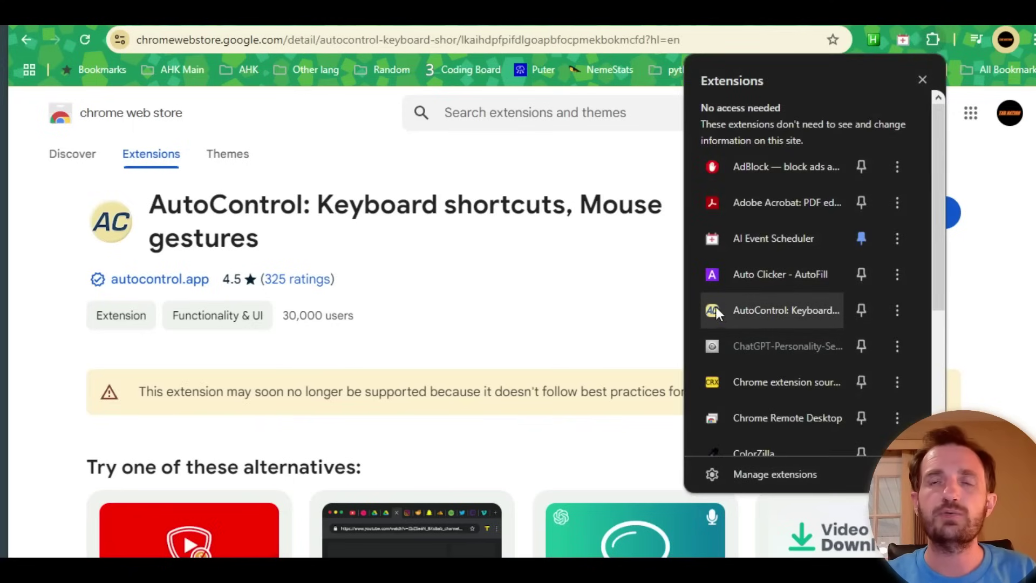
click(861, 311)
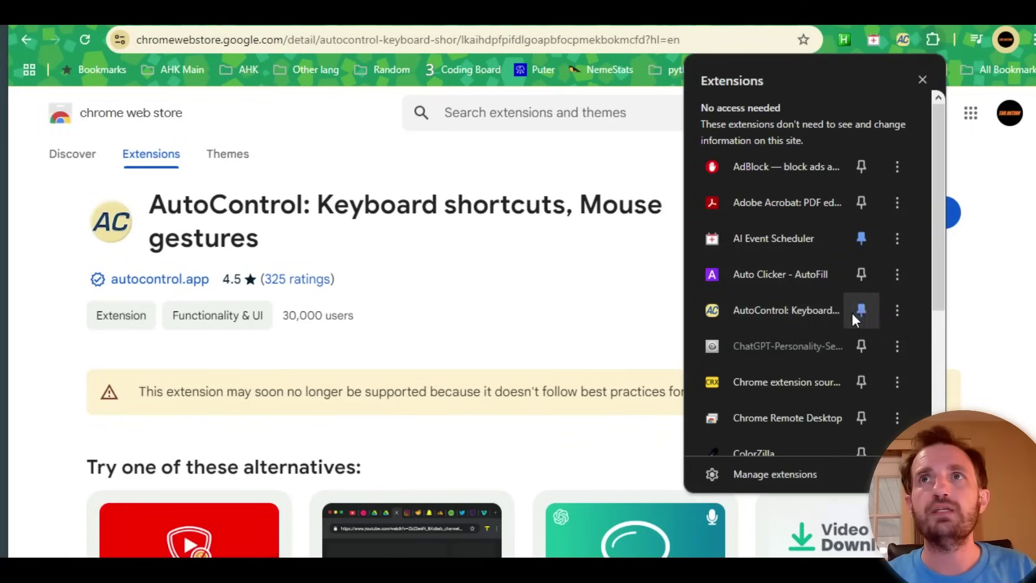
click(633, 157)
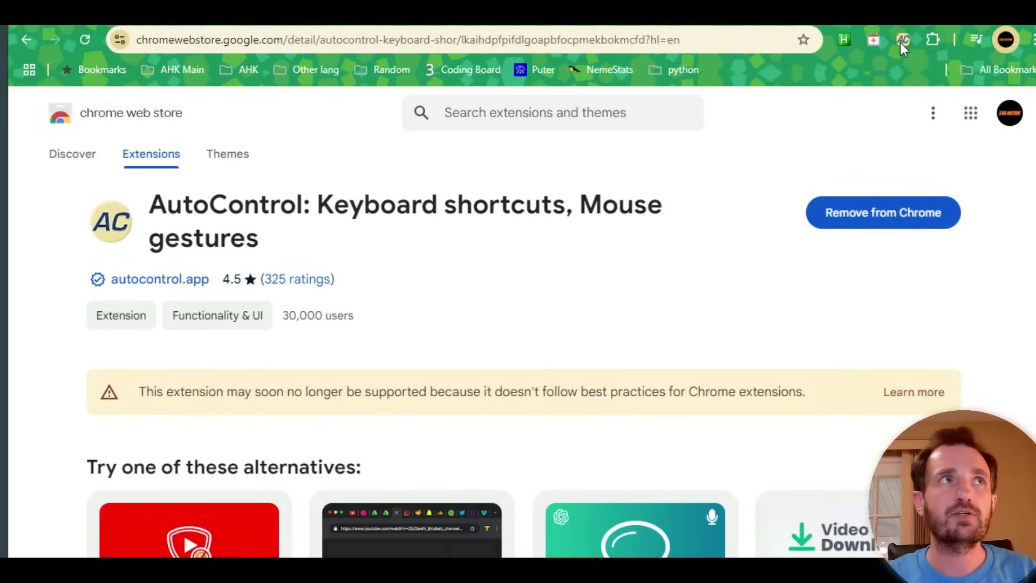
click(900, 43)
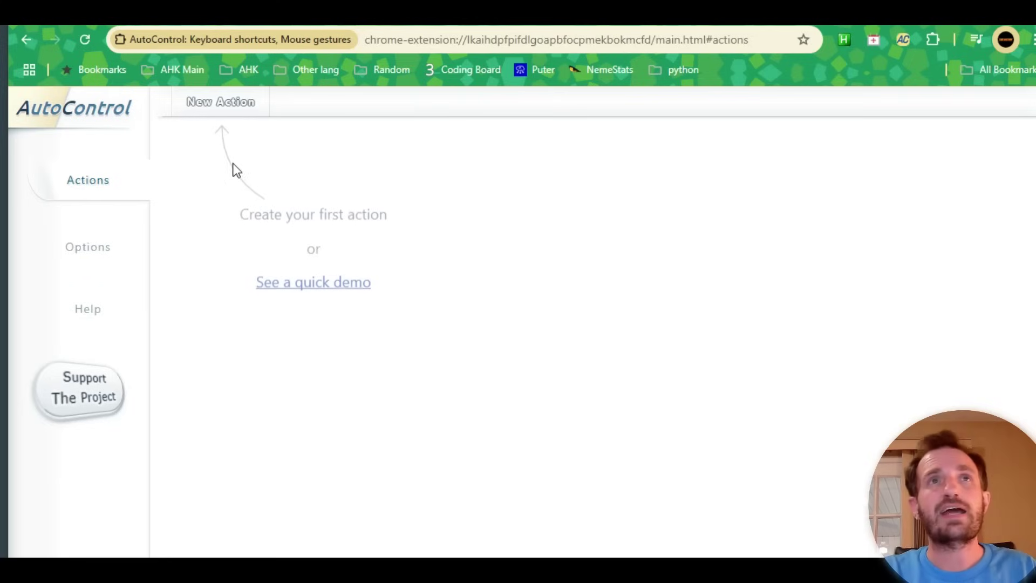
Create a new action and record F1 as its trigger.
click(226, 107)
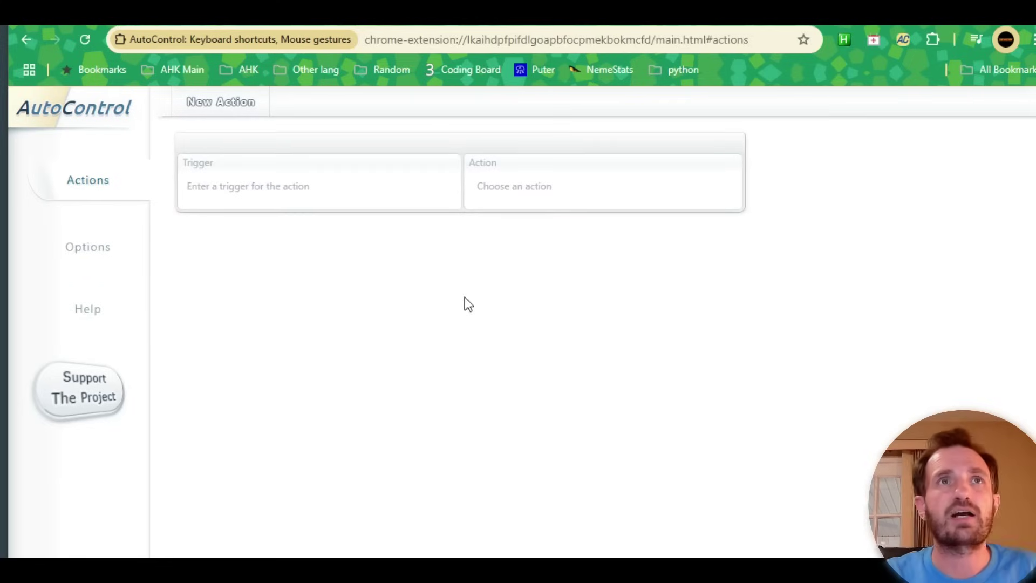
click(224, 185)
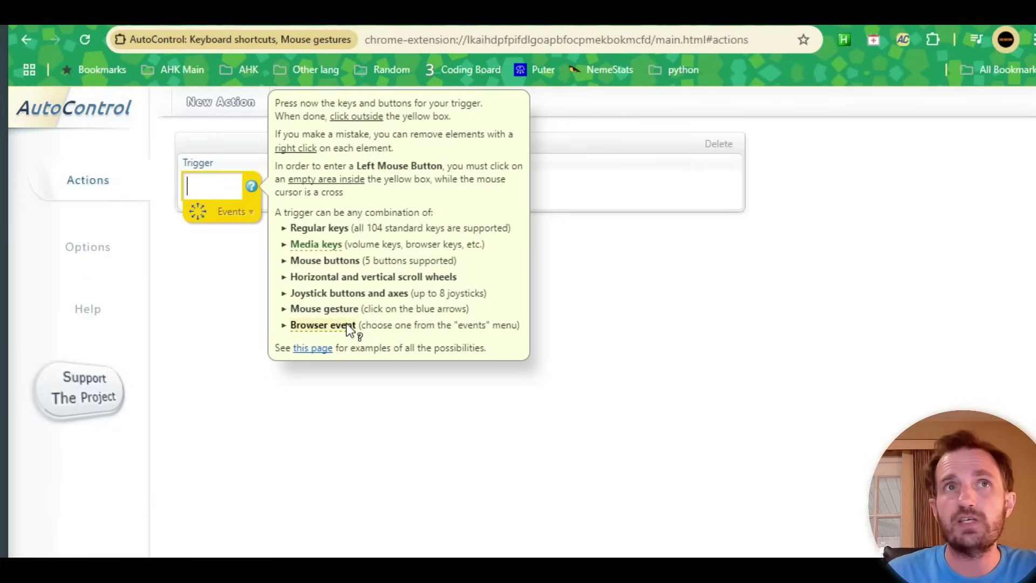
key(F1)
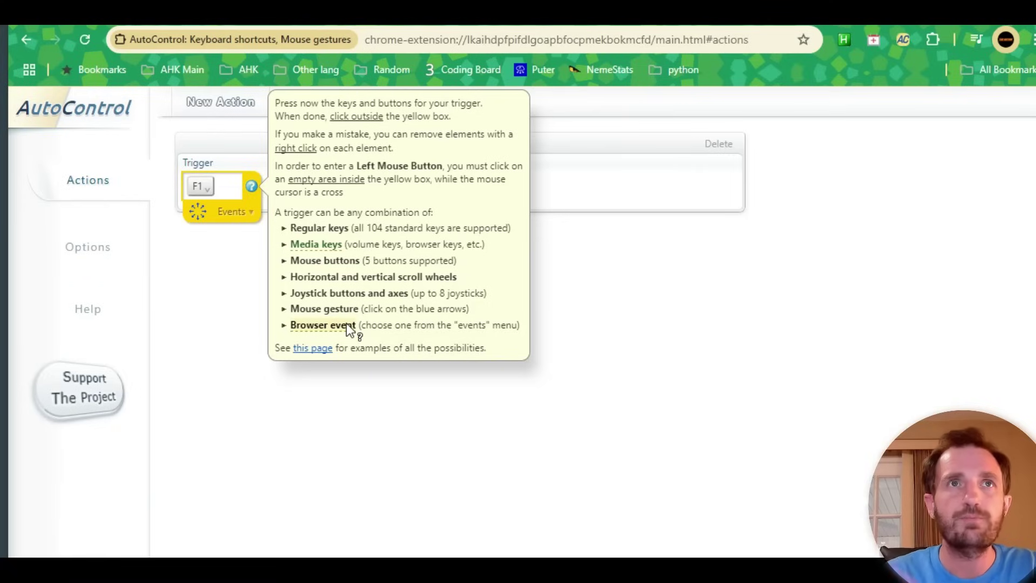
click(238, 345)
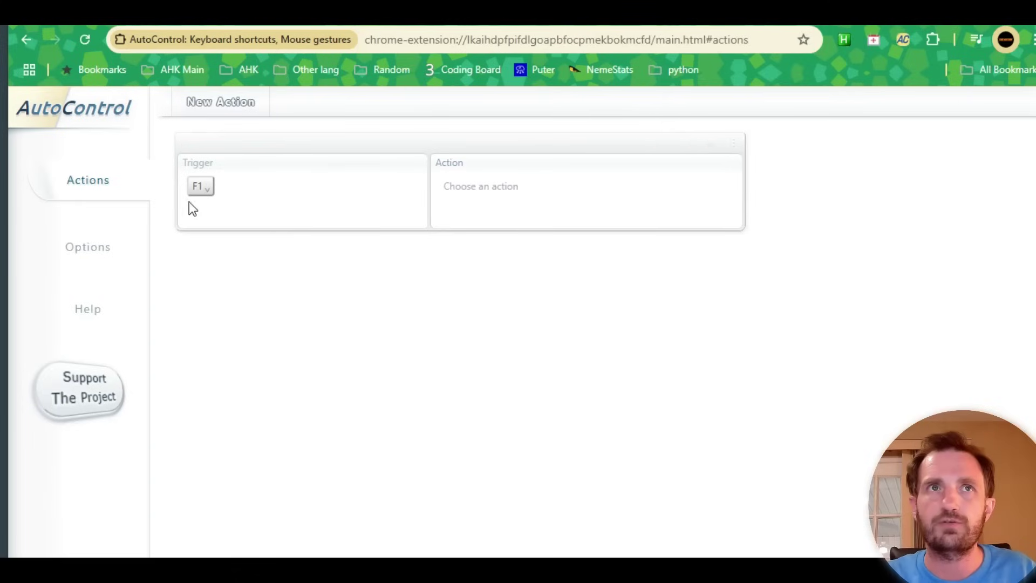
Remove the F1 trigger and record Left Shift + F1 instead.
click(225, 189)
click(371, 366)
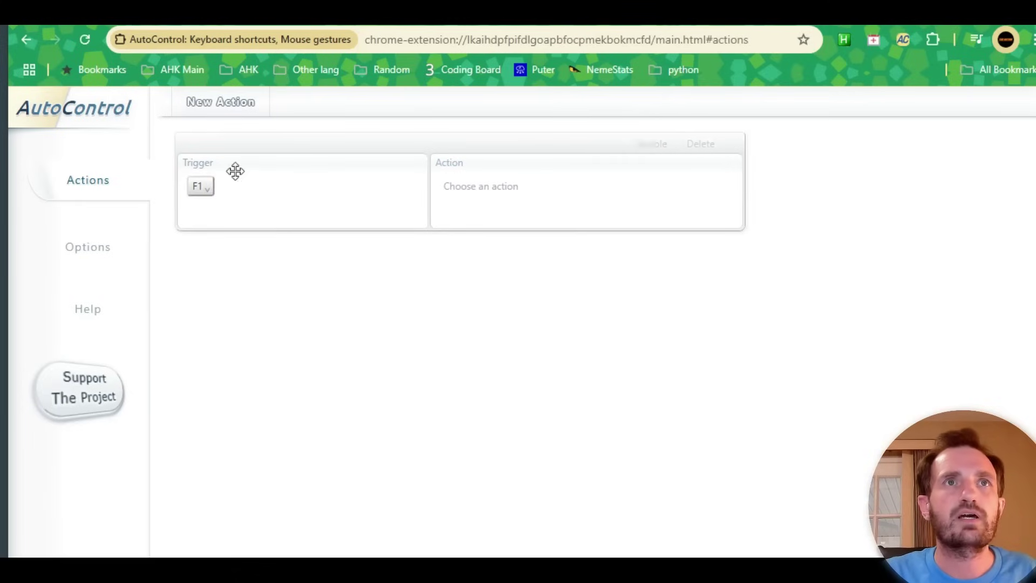
click(212, 189)
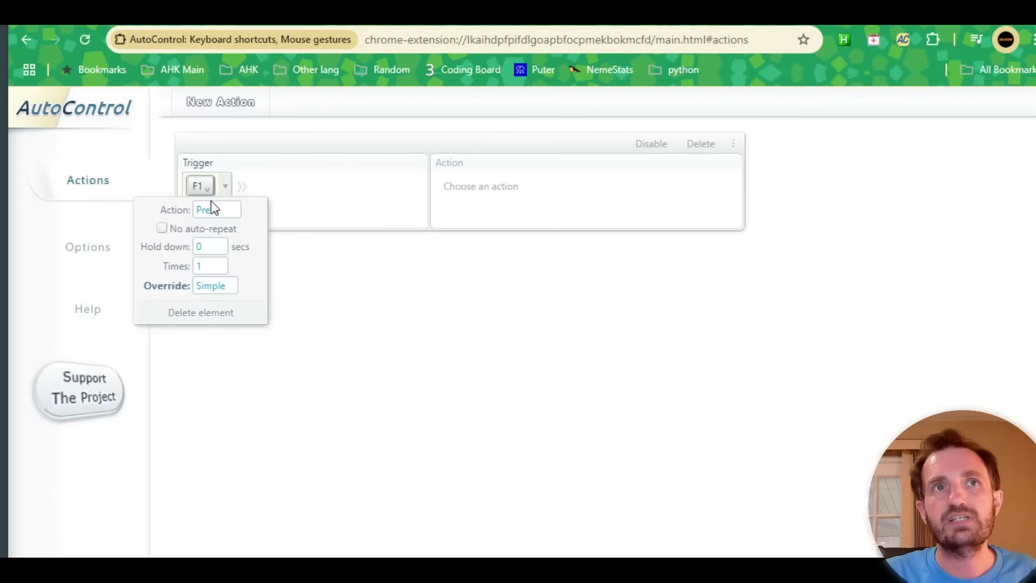
click(227, 317)
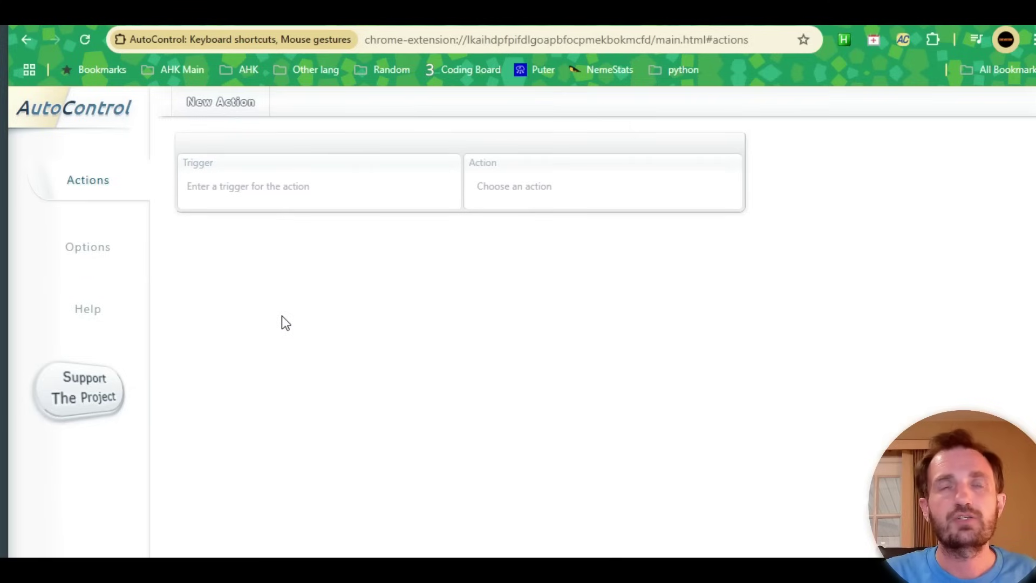
click(236, 187)
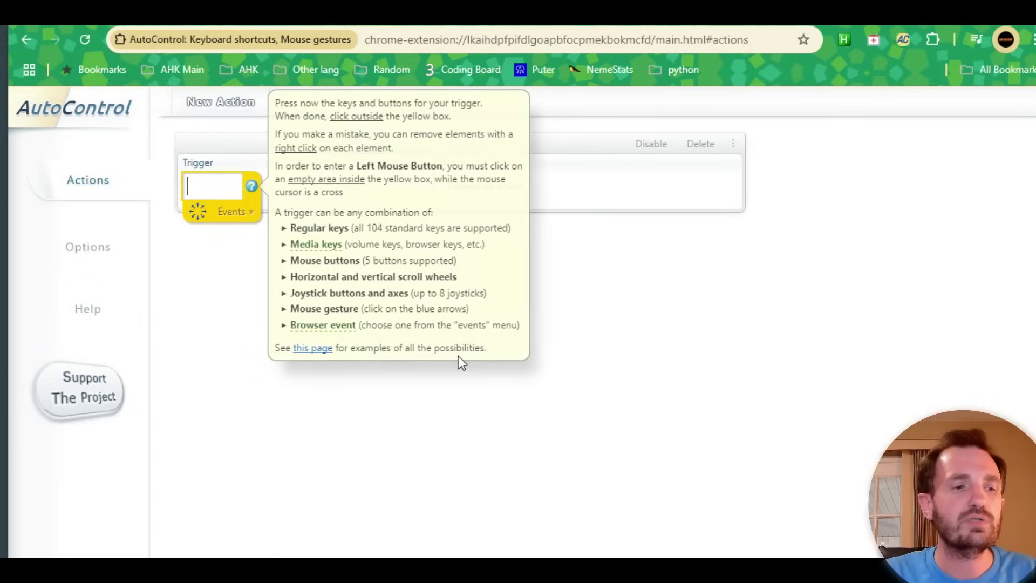
key(shift+F1)
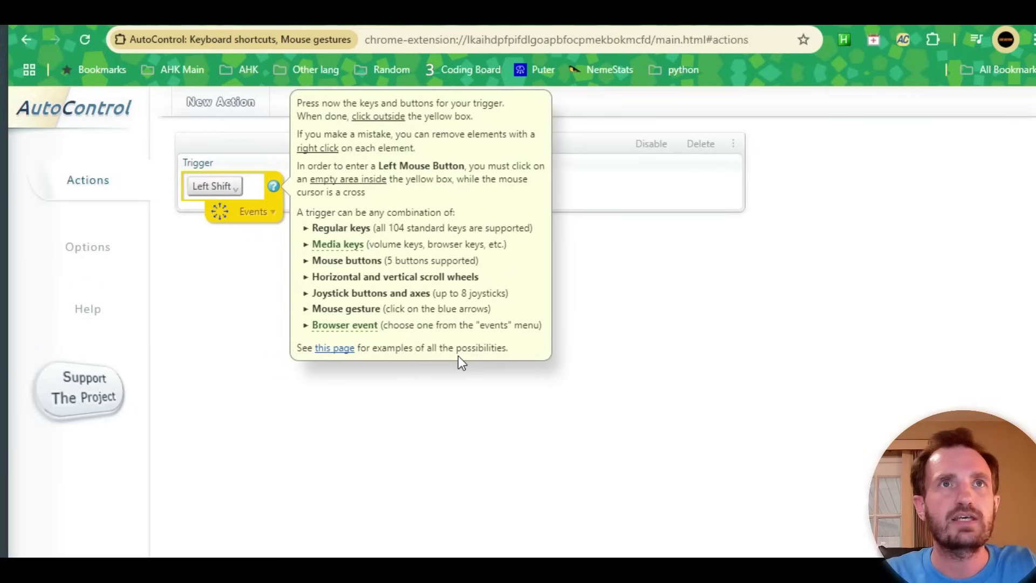
click(284, 326)
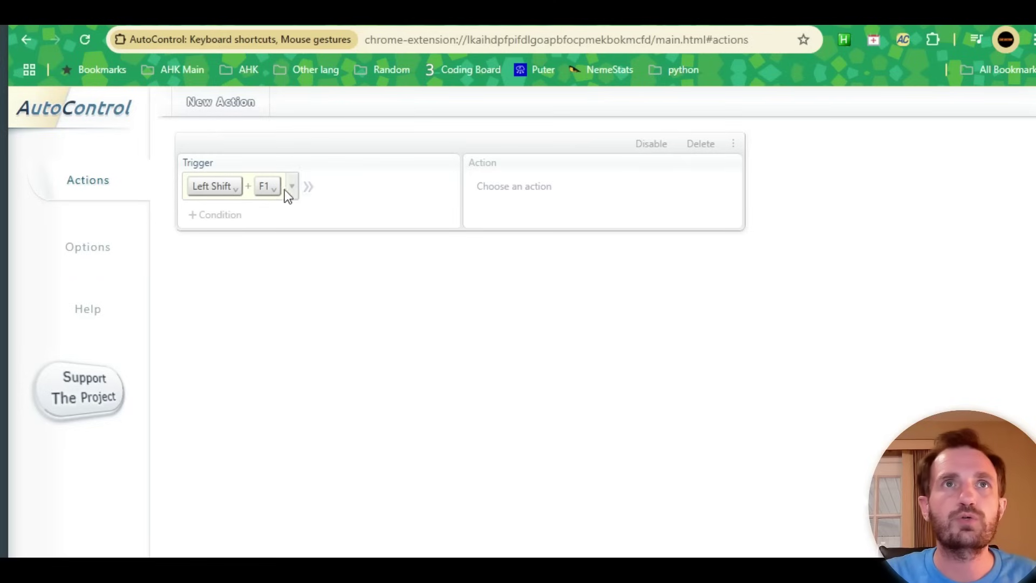
Delete the Left Shift + F1 combination and record plain F1 again.
click(292, 187)
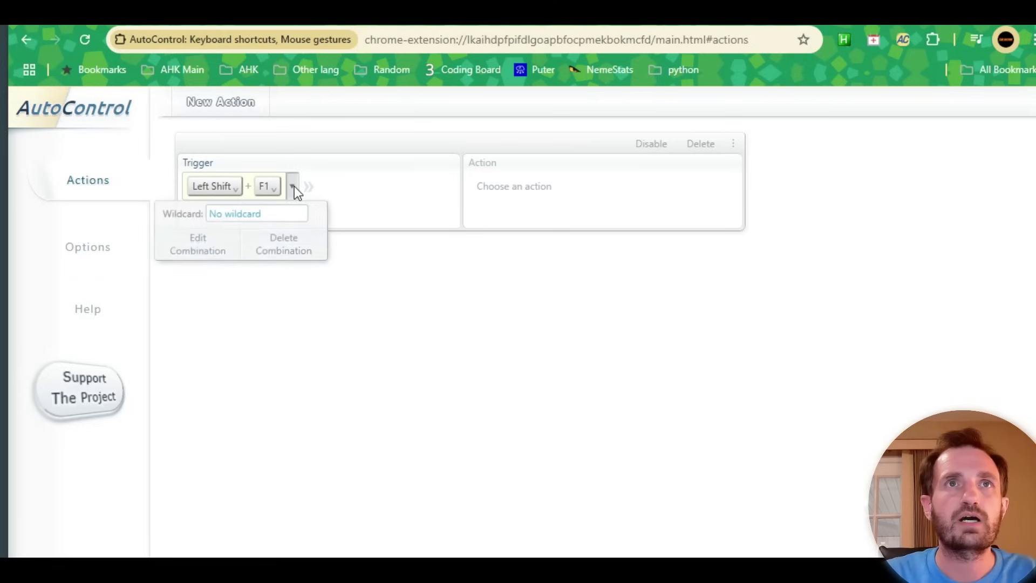
click(290, 249)
click(238, 189)
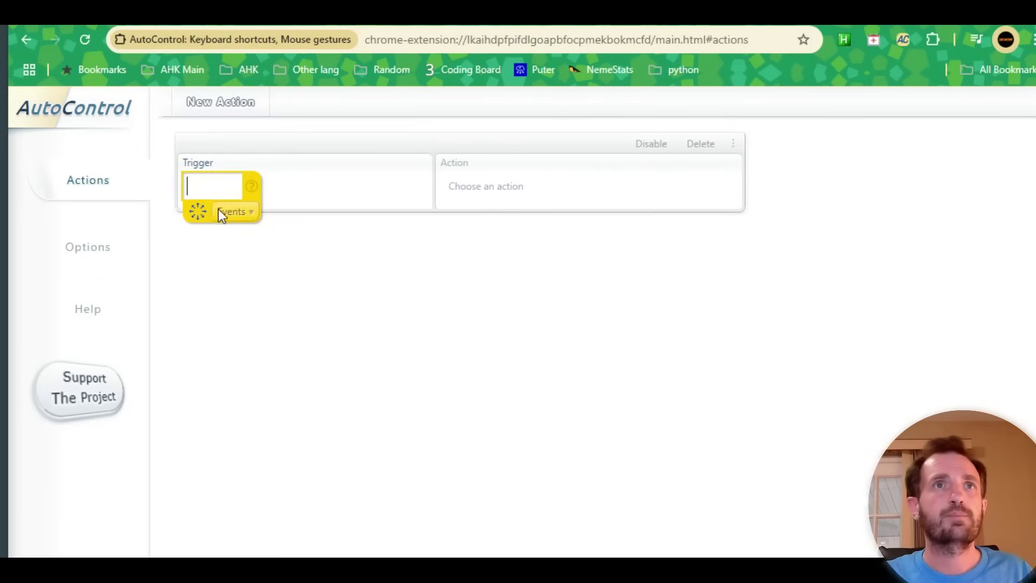
key(F1)
click(193, 334)
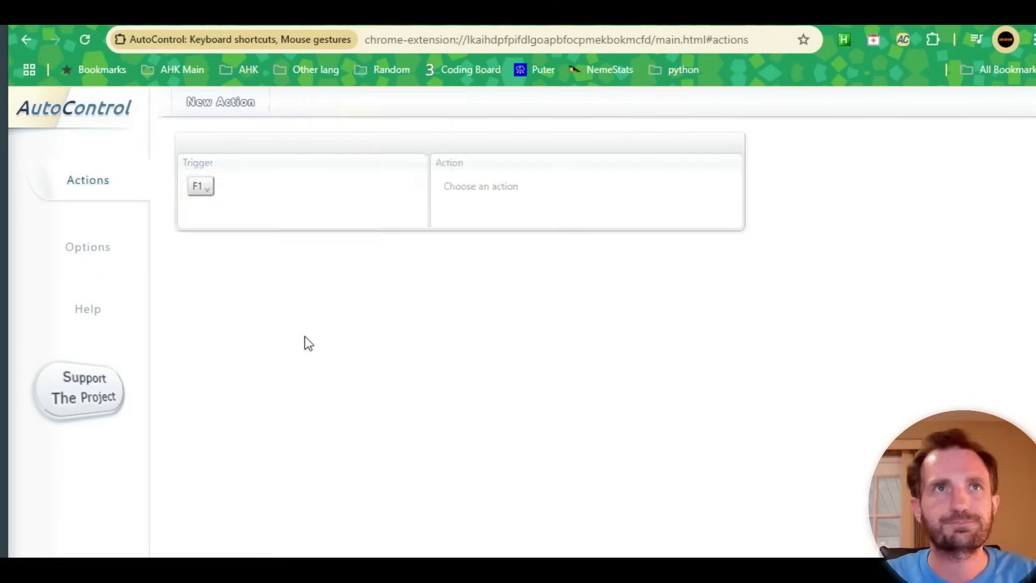
Browse the action categories and set the F1 action to Run script from Advanced Actions > Other.
click(469, 187)
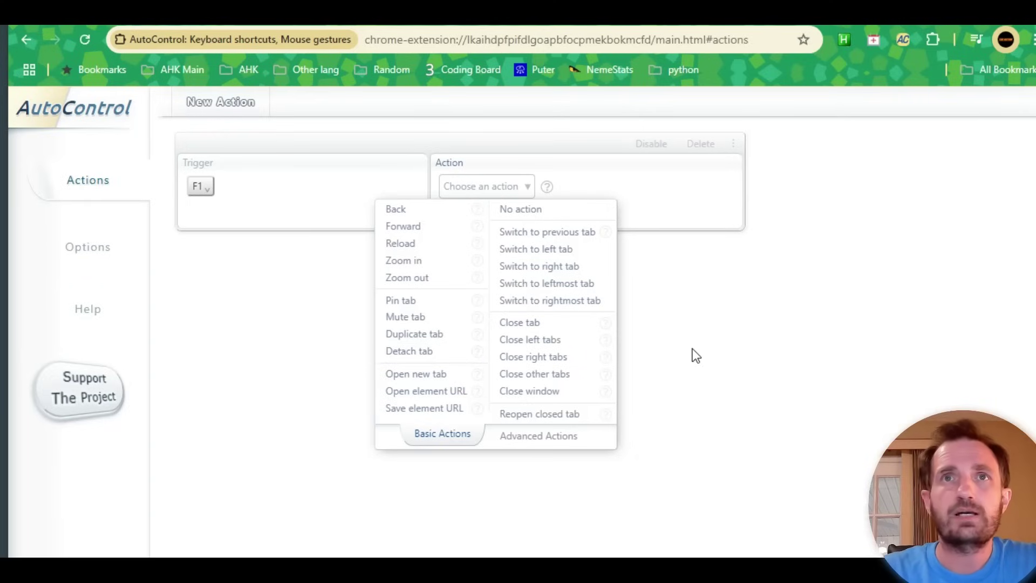
click(557, 440)
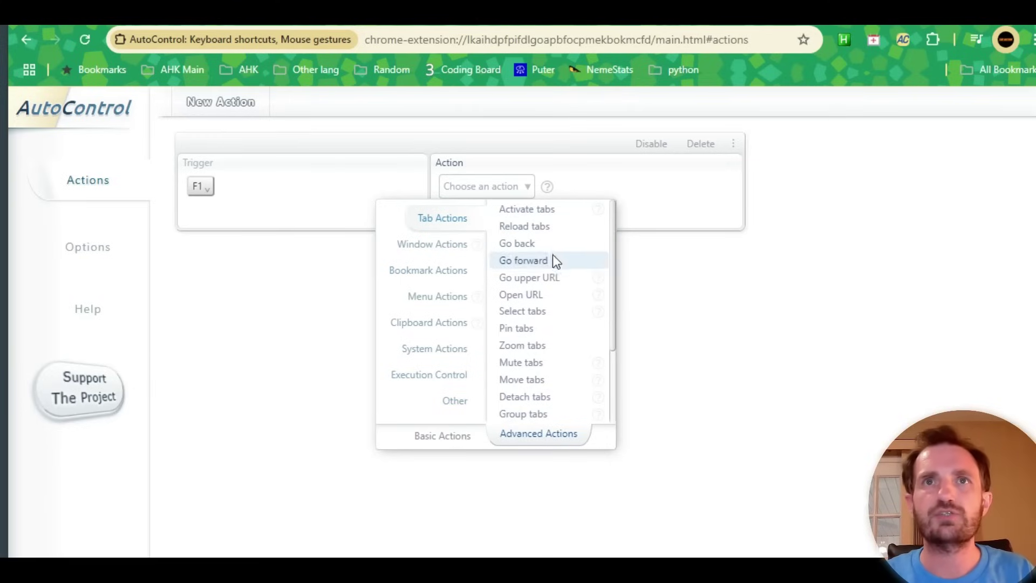
click(408, 249)
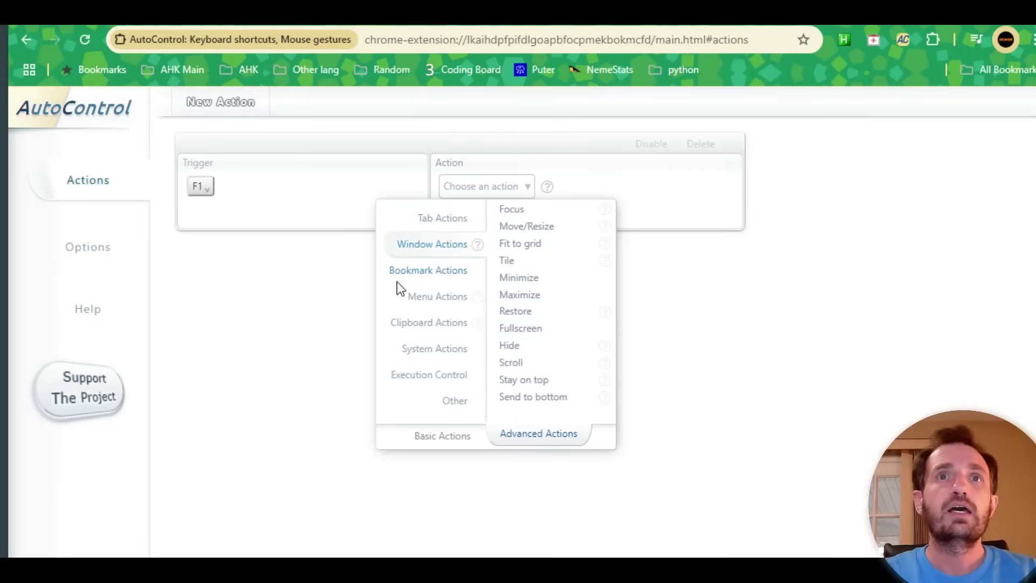
click(442, 326)
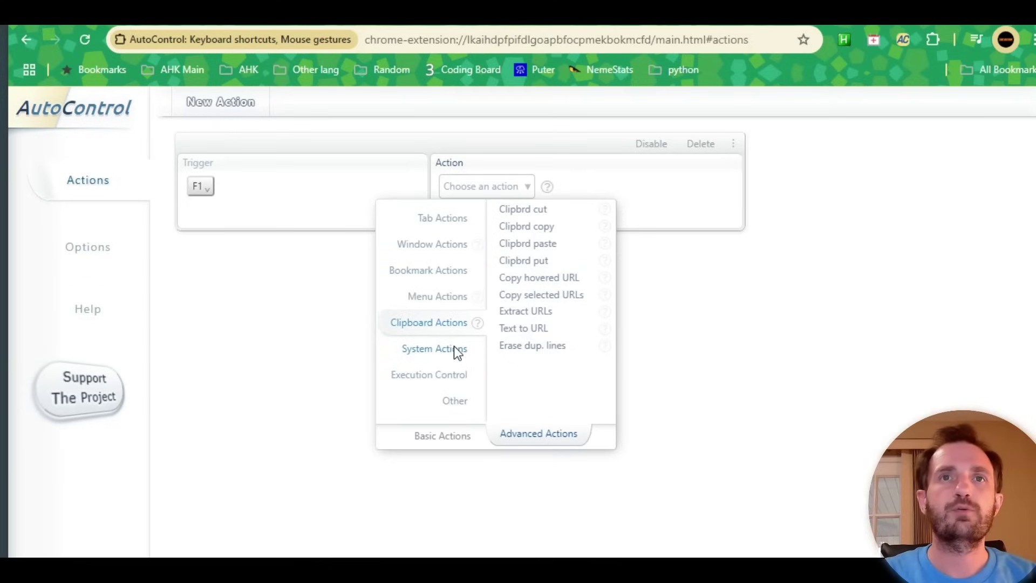
click(460, 408)
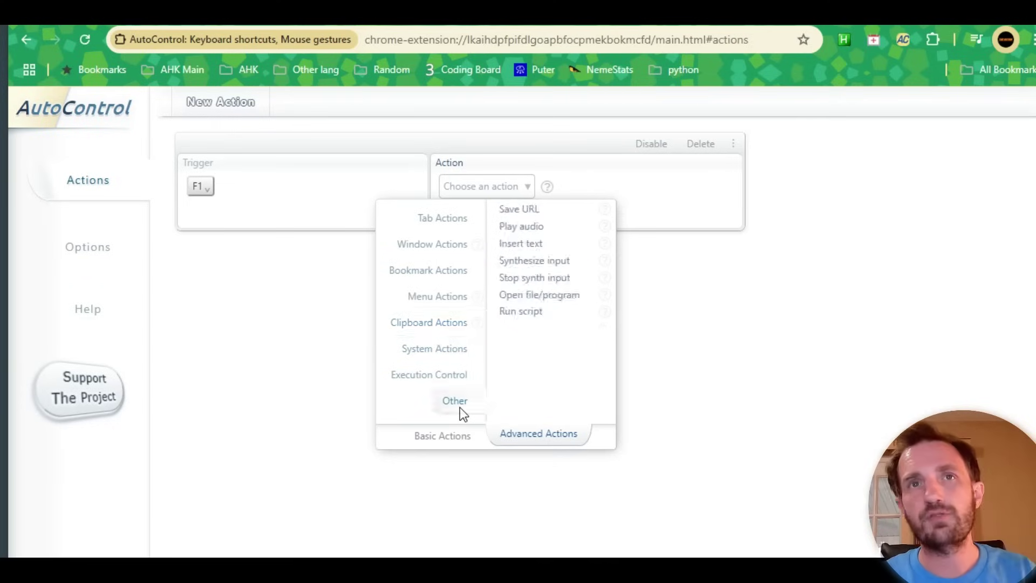
click(527, 313)
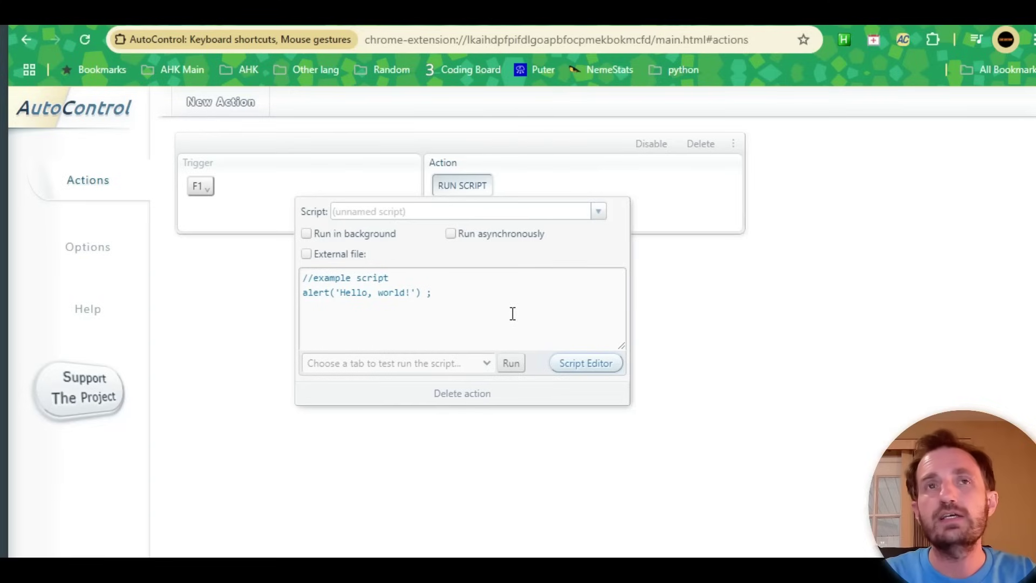
Close the Run script settings, keeping the example script on the current tab.
click(487, 303)
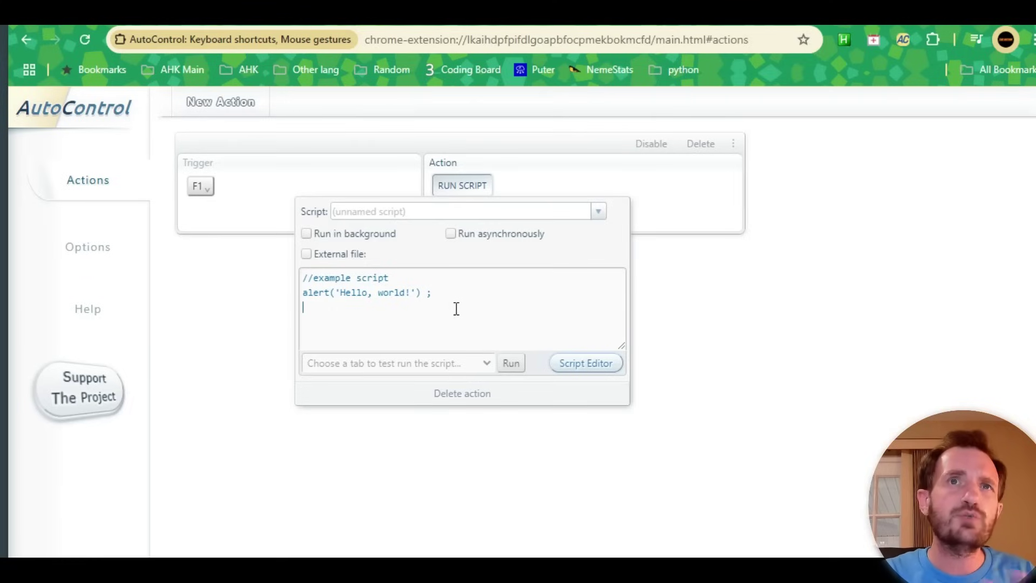
click(675, 317)
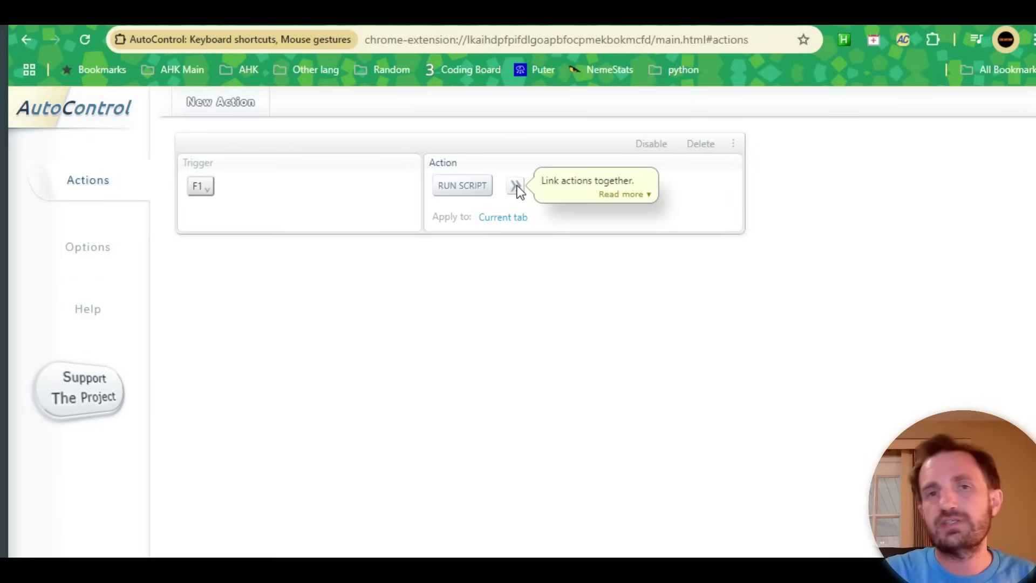
click(517, 186)
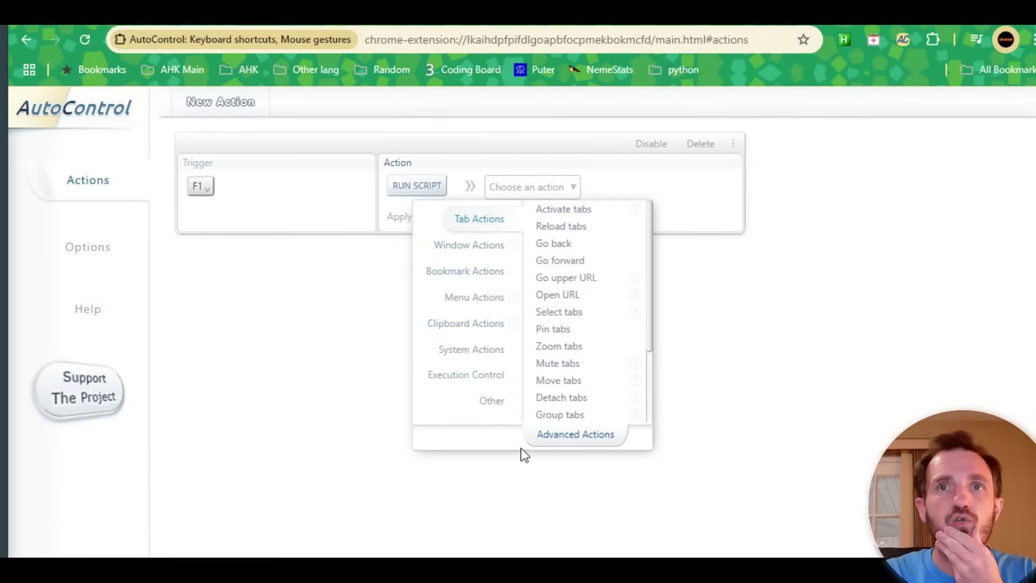
click(470, 245)
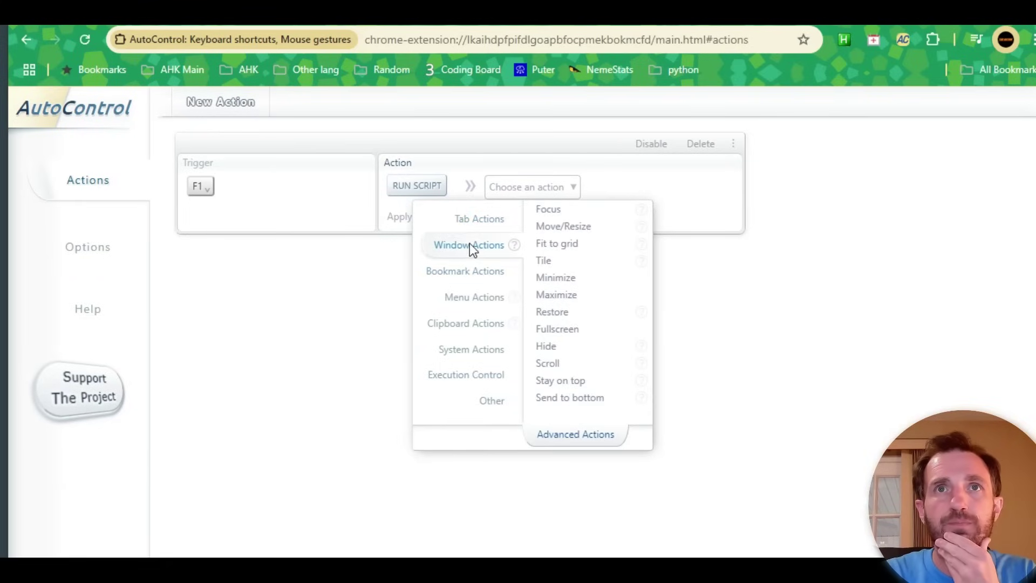
click(469, 277)
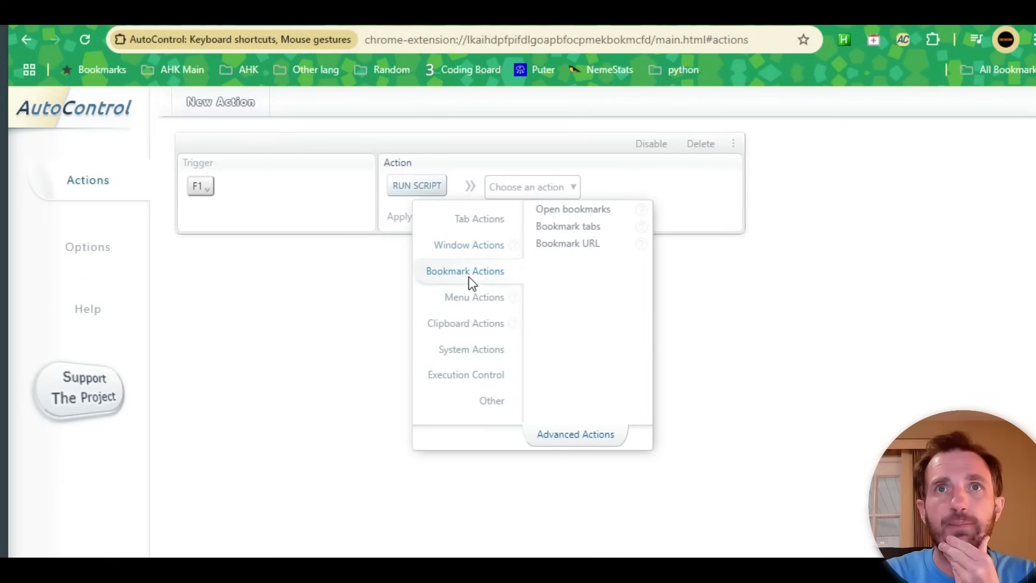
click(473, 307)
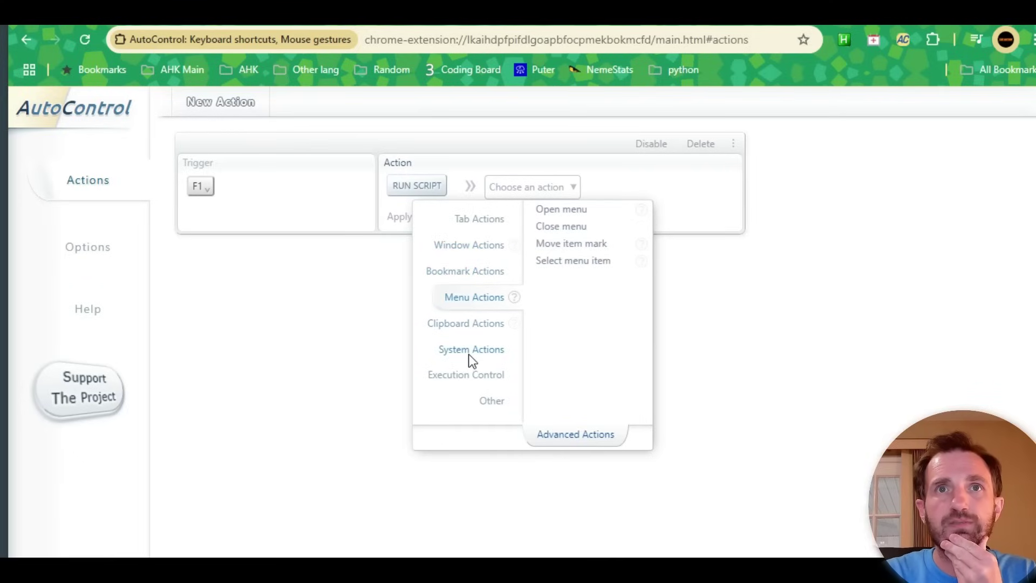
click(477, 376)
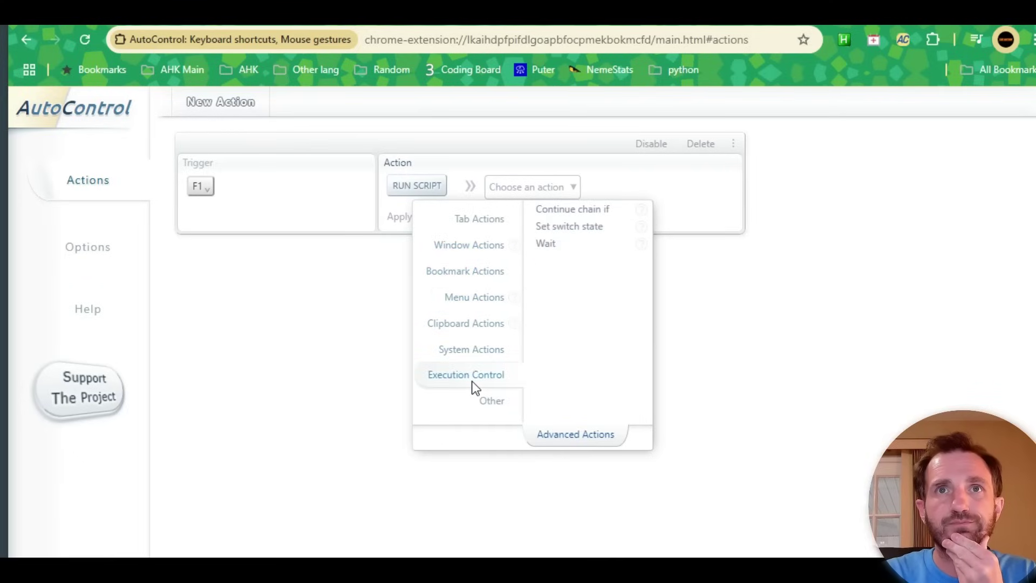
click(464, 223)
click(864, 348)
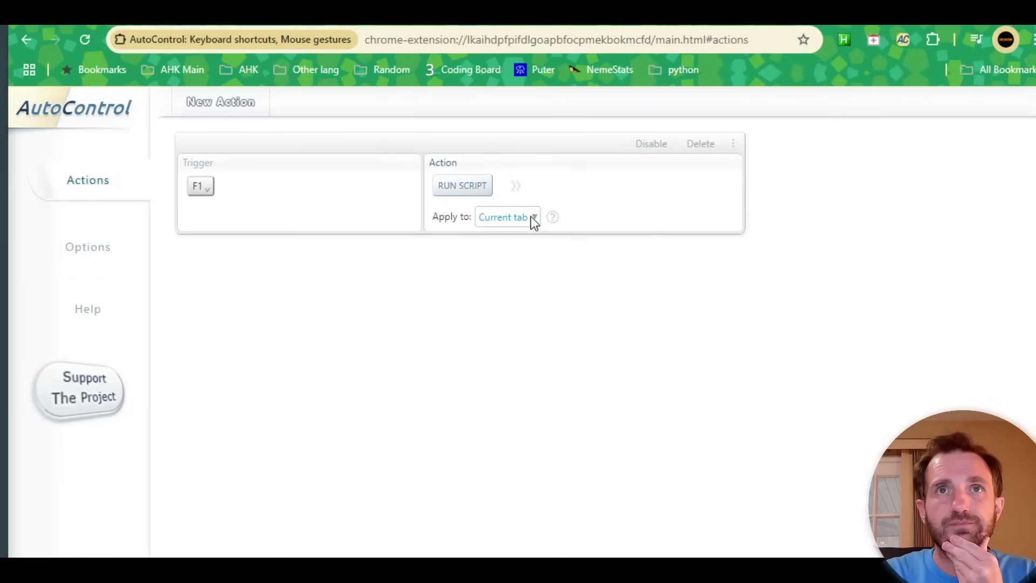
click(517, 188)
click(518, 189)
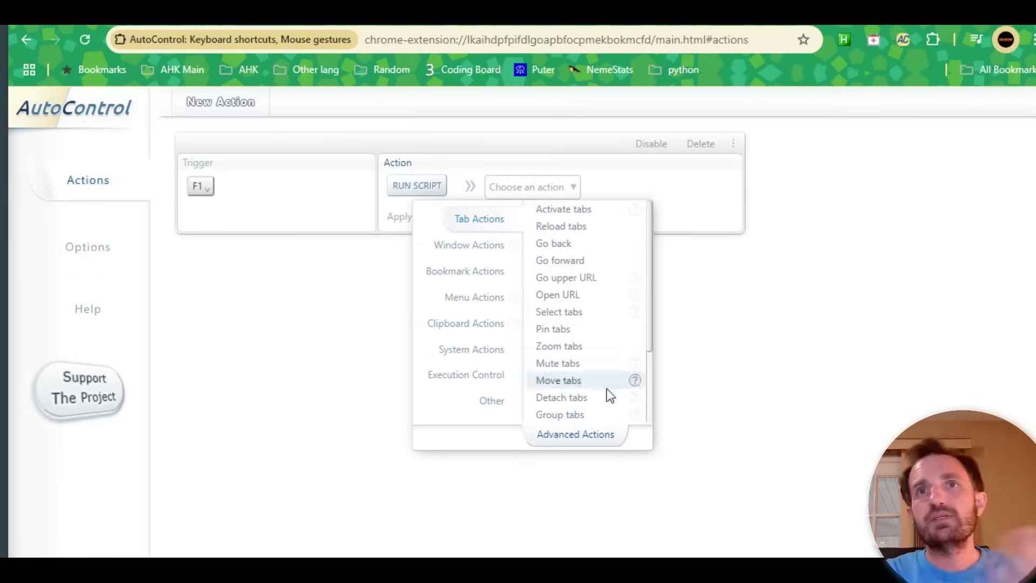
scroll(558, 342, down, 2)
scroll(574, 348, up, 2)
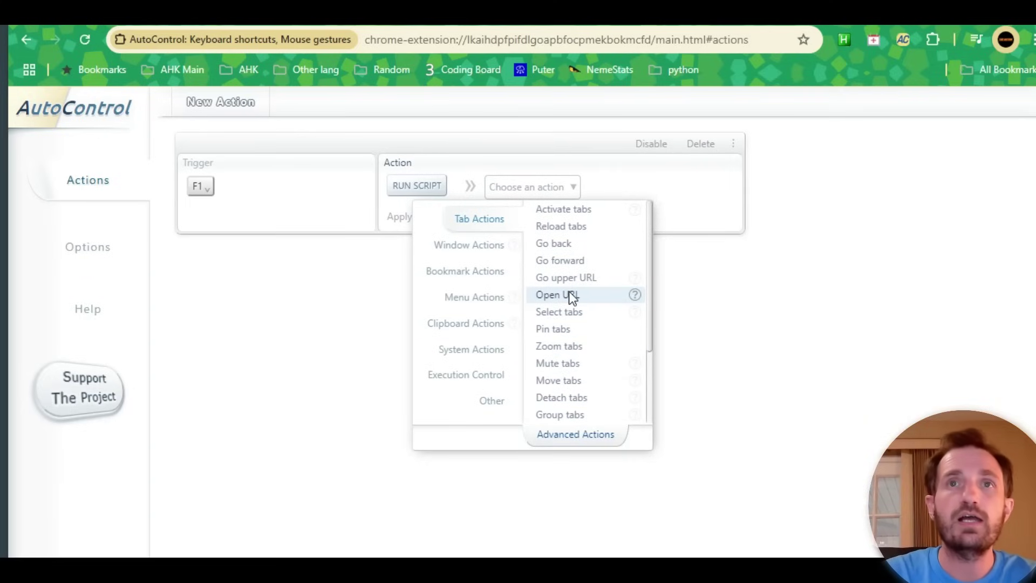
scroll(580, 378, down, 1)
scroll(582, 384, down, 1)
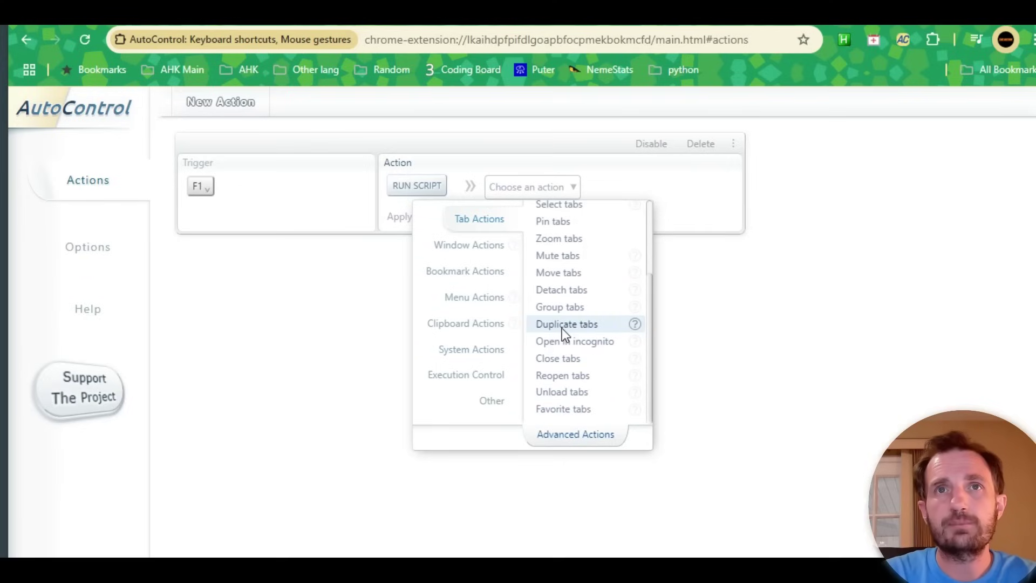
click(298, 340)
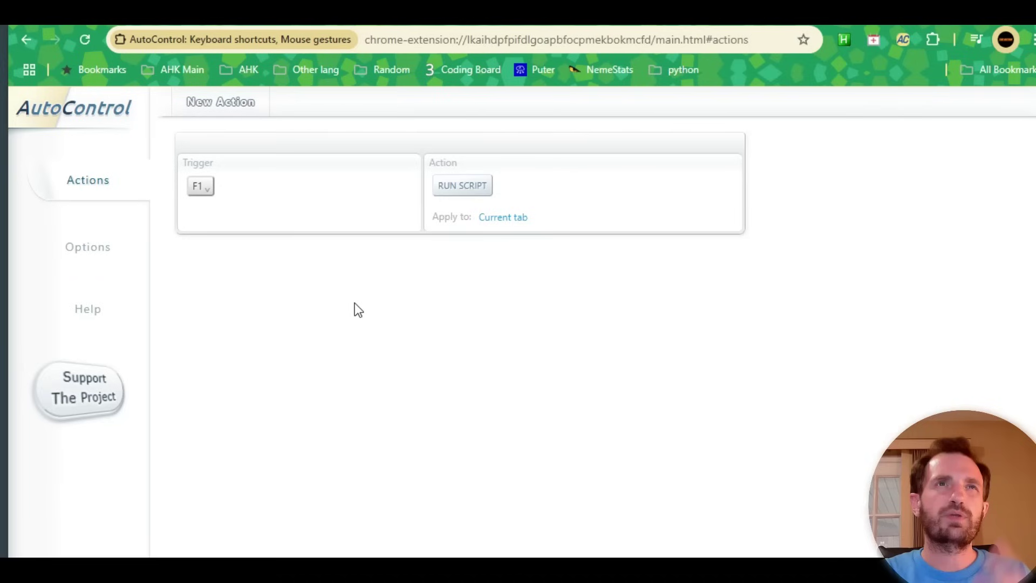
Reopen the action choices for the F1 rule.
click(462, 185)
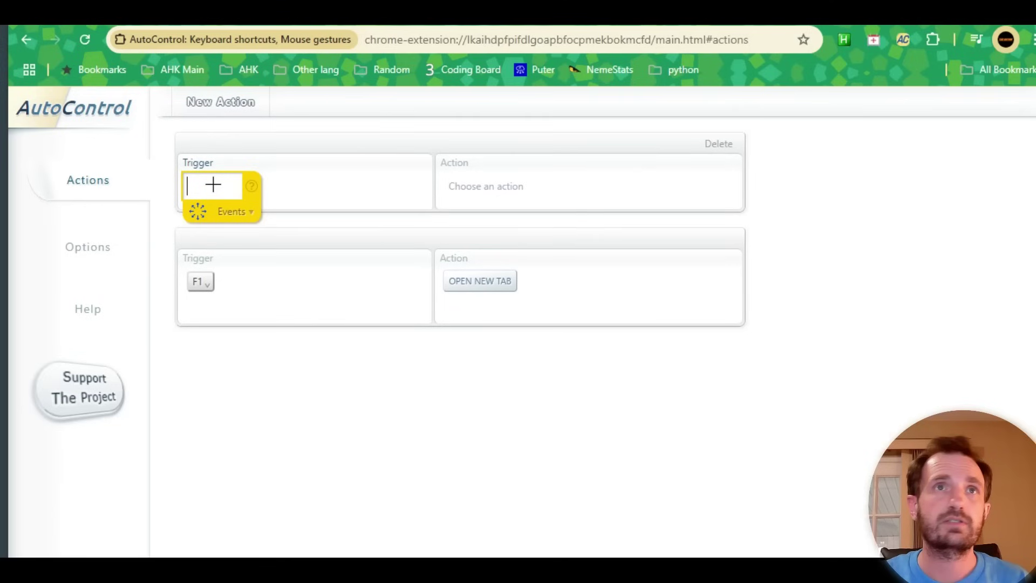
Give the new rule the Left Shift + F1 trigger and the Switch to previous tab action.
key(shift+F1)
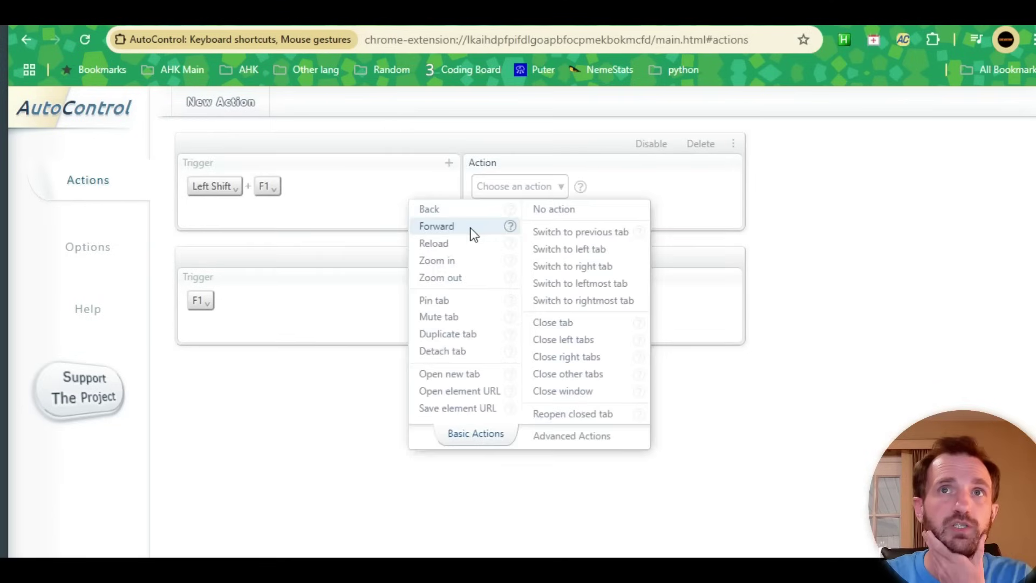
click(588, 235)
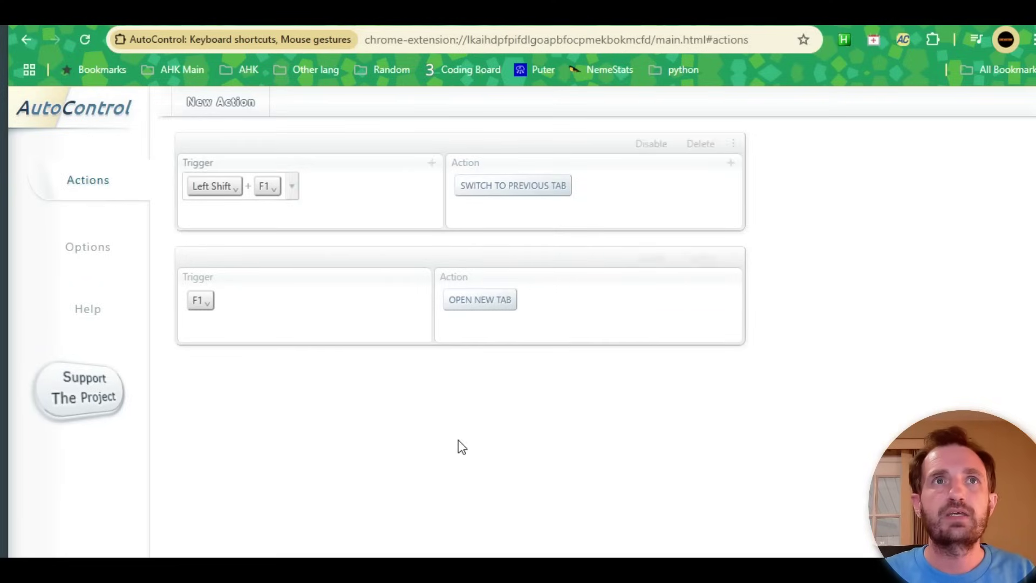
Test F1 to open a new tab, then Left Shift + F1 to return.
key(F1)
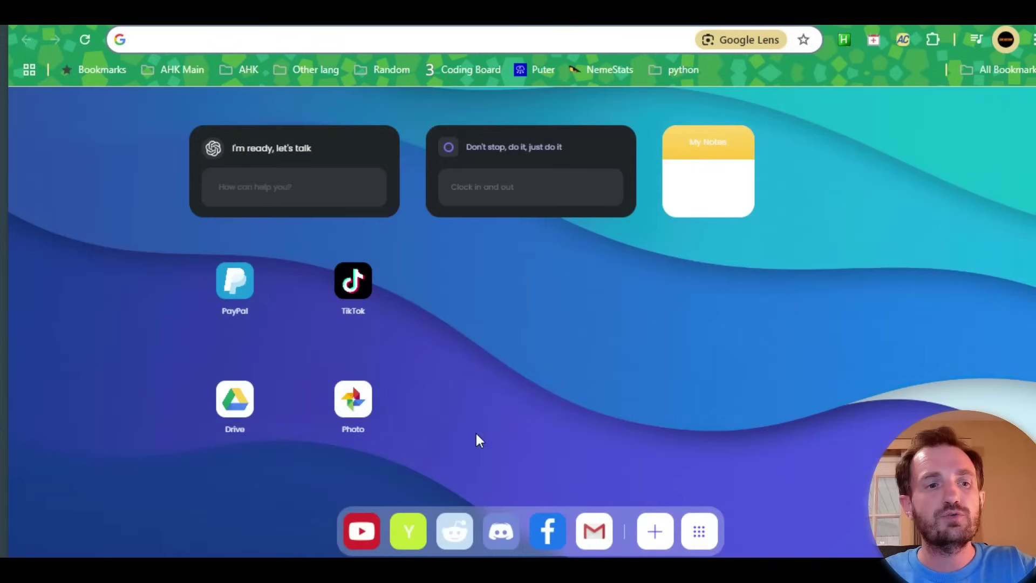
key(shift+F1)
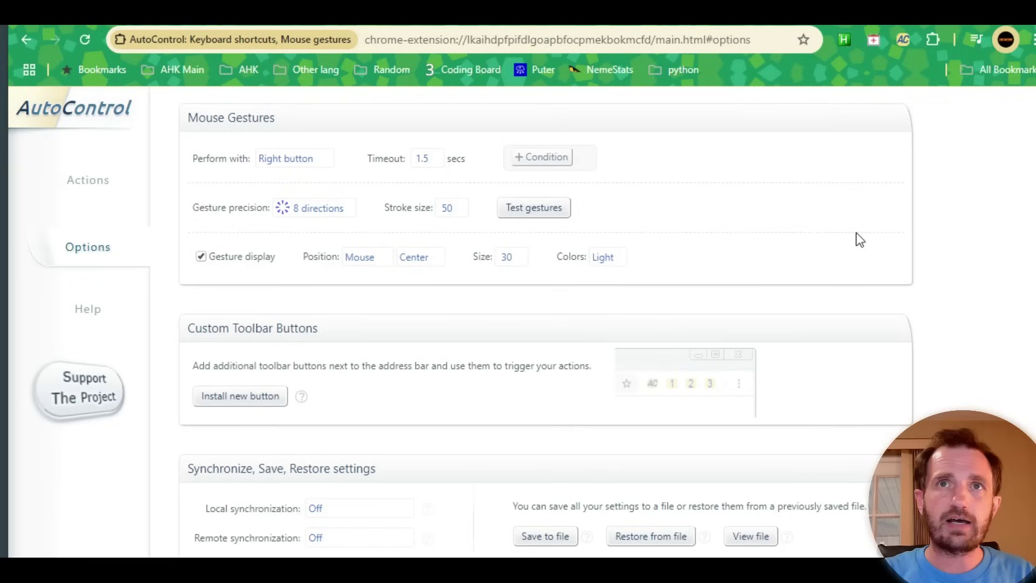
Scroll the Options page down to the Synchronize, Save, Restore settings section.
scroll(637, 334, down, 4)
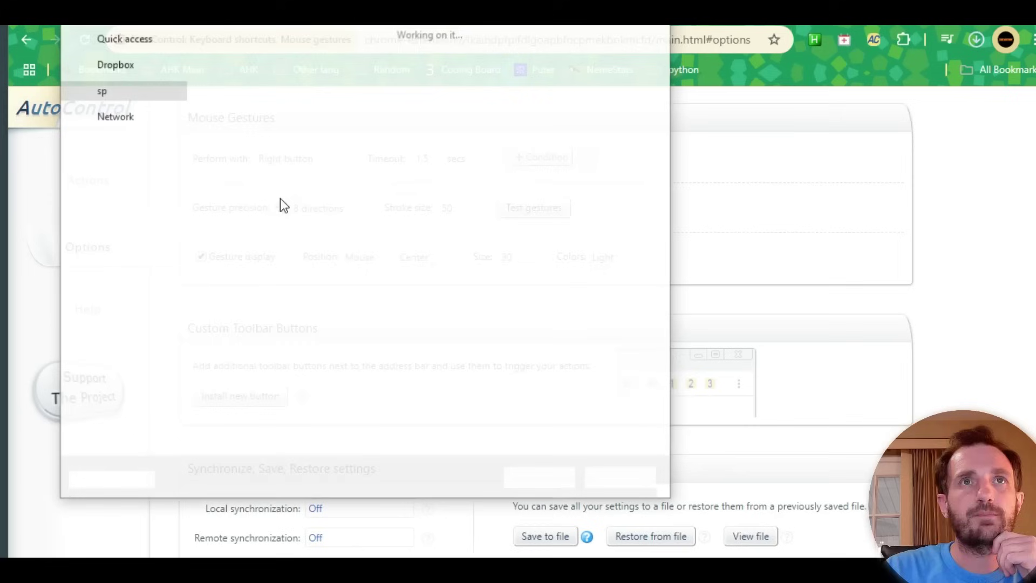
Cancel the settings-file save and keep gesture precision at 8 directions.
click(620, 479)
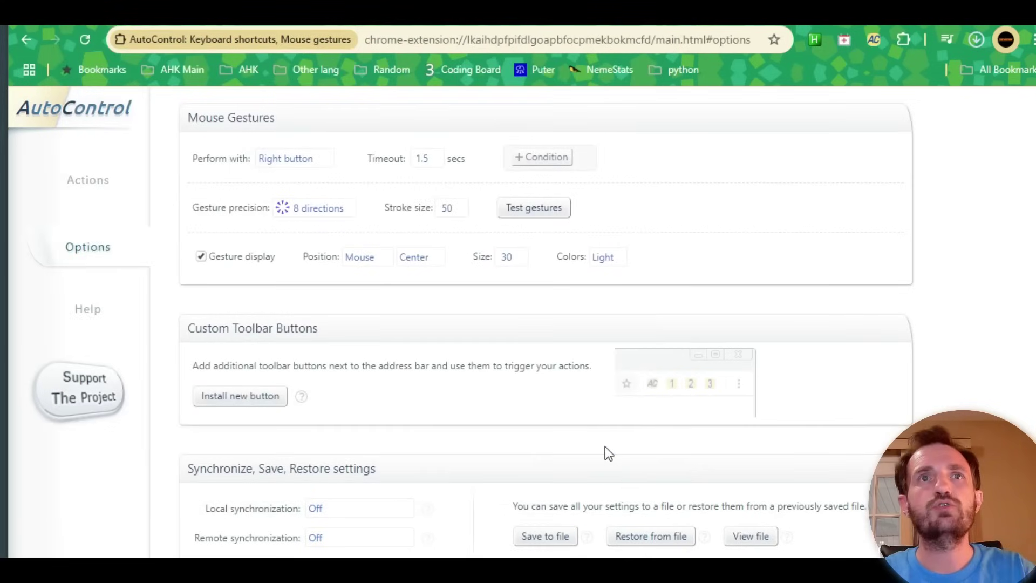
click(292, 206)
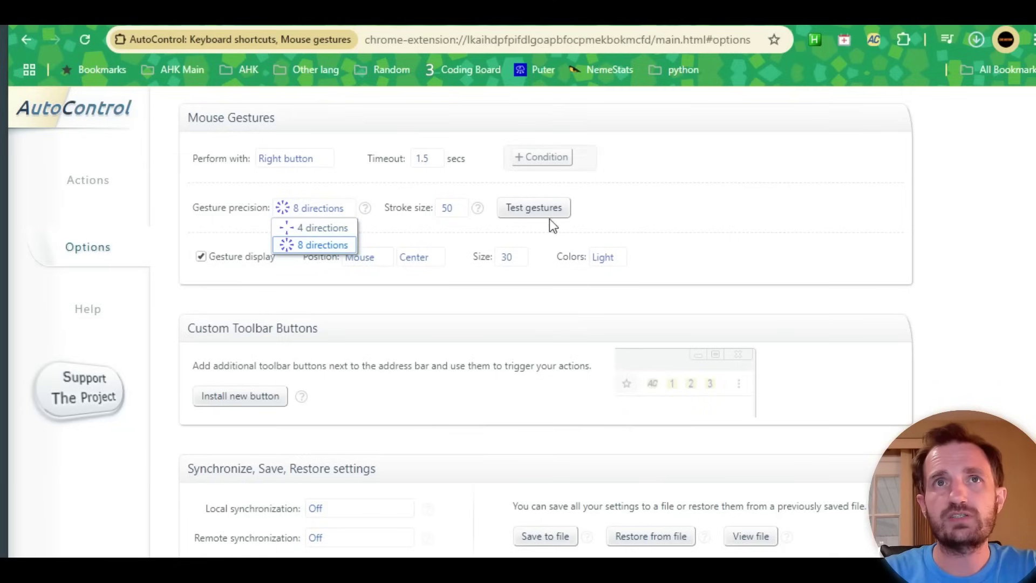
click(677, 208)
Draw several down-left-then-right test gestures and a looping one, then end the gesture test.
click(554, 214)
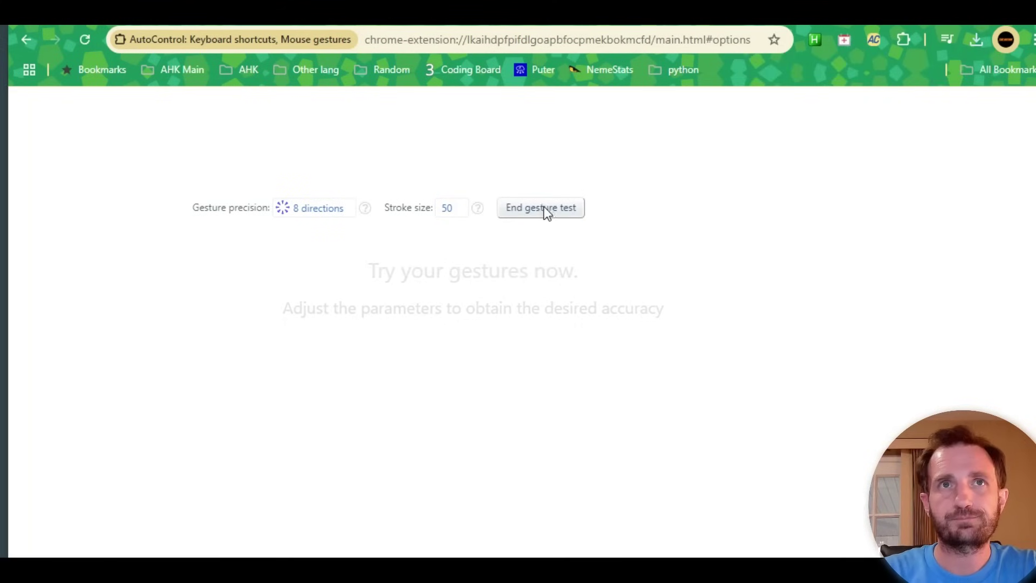
mouse_move(495, 268)
mouse_down()
mouse_move(400, 401)
mouse_move(571, 396)
mouse_up()
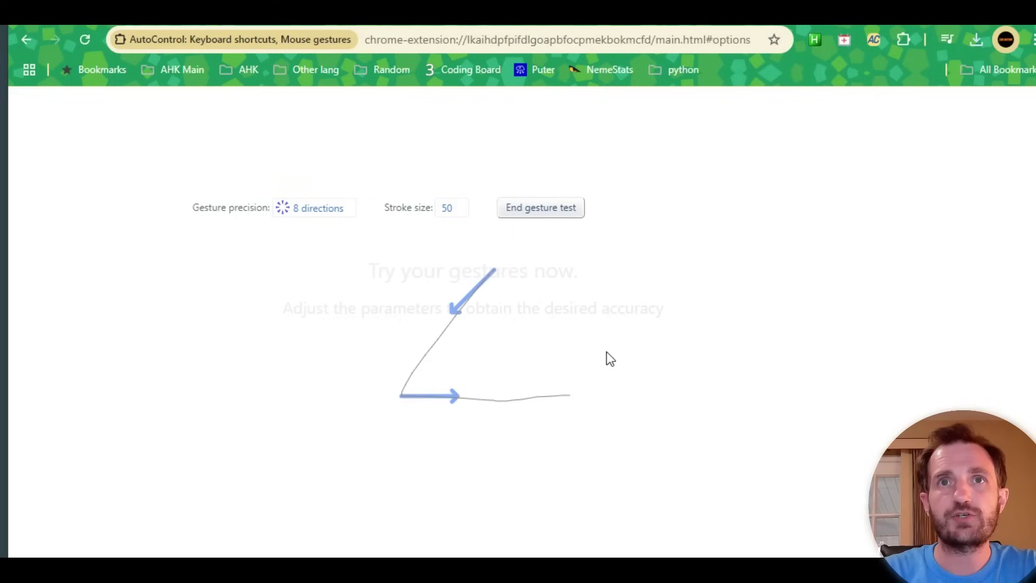
mouse_move(559, 296)
mouse_down()
mouse_move(600, 428)
mouse_move(655, 432)
mouse_up()
mouse_move(410, 260)
mouse_down()
mouse_move(275, 447)
mouse_move(474, 436)
mouse_up()
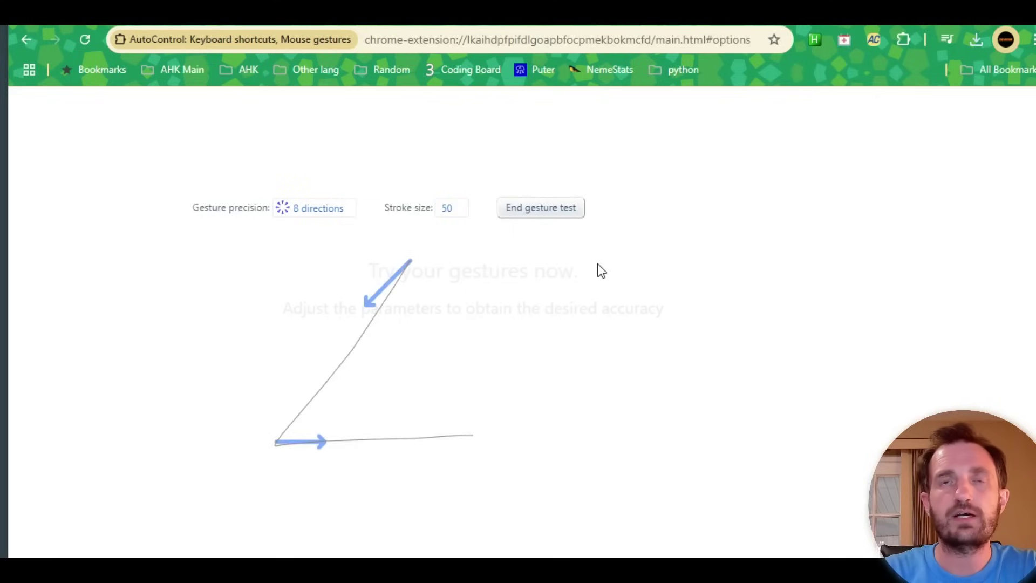
drag(598, 263, 516, 428)
drag(517, 428, 712, 435)
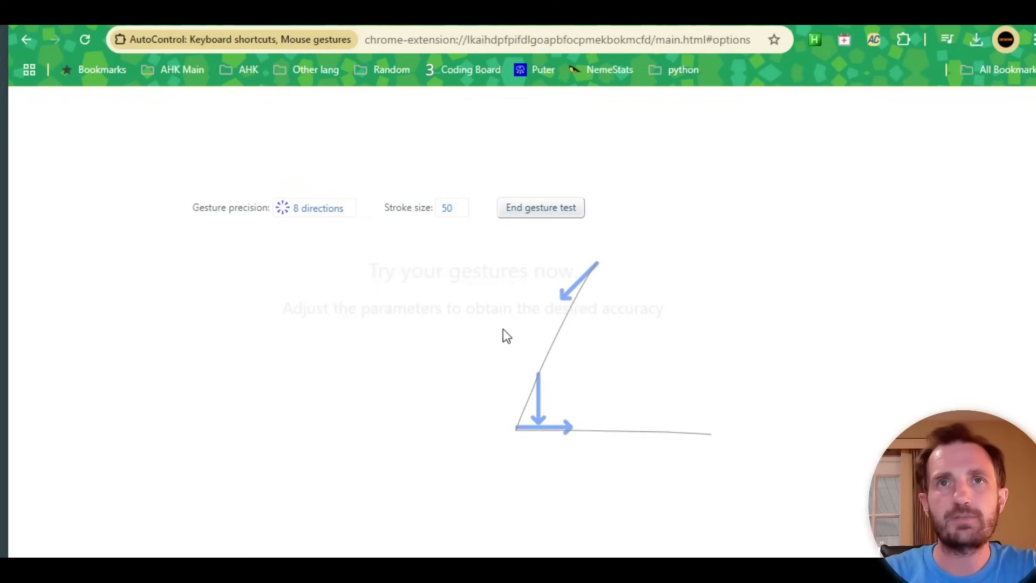
mouse_move(469, 306)
mouse_down()
mouse_move(503, 363)
mouse_move(540, 375)
mouse_move(678, 329)
mouse_move(789, 310)
mouse_move(642, 287)
mouse_move(603, 328)
mouse_move(394, 267)
mouse_move(125, 412)
mouse_move(378, 353)
mouse_up()
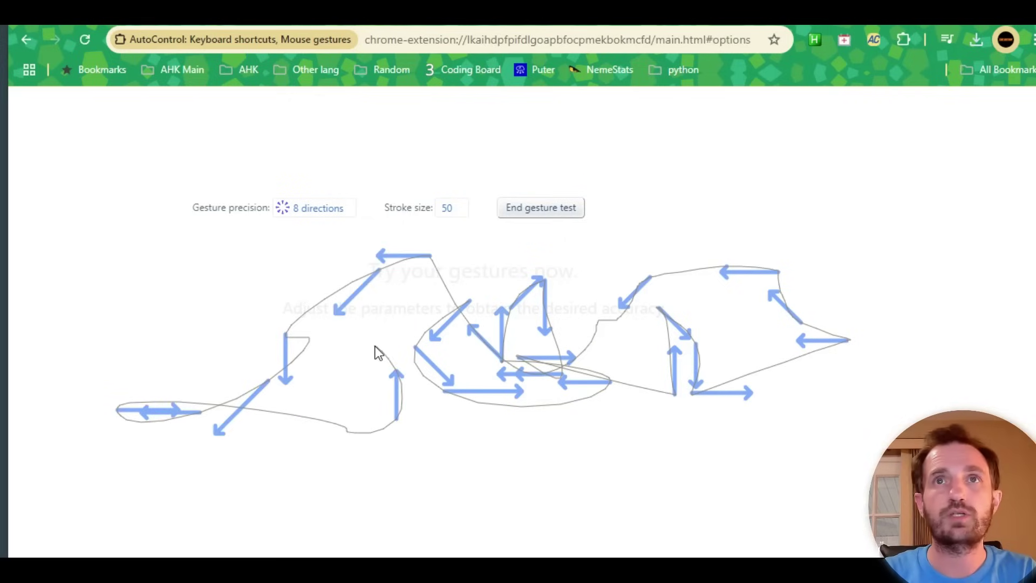
click(540, 209)
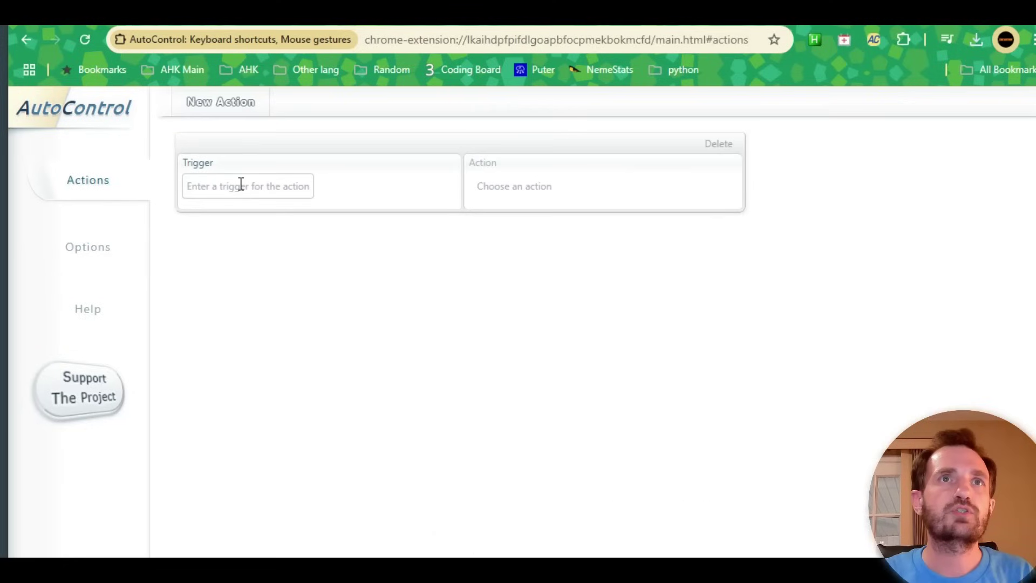
Record a down-then-right mouse gesture as the new action's trigger.
click(210, 188)
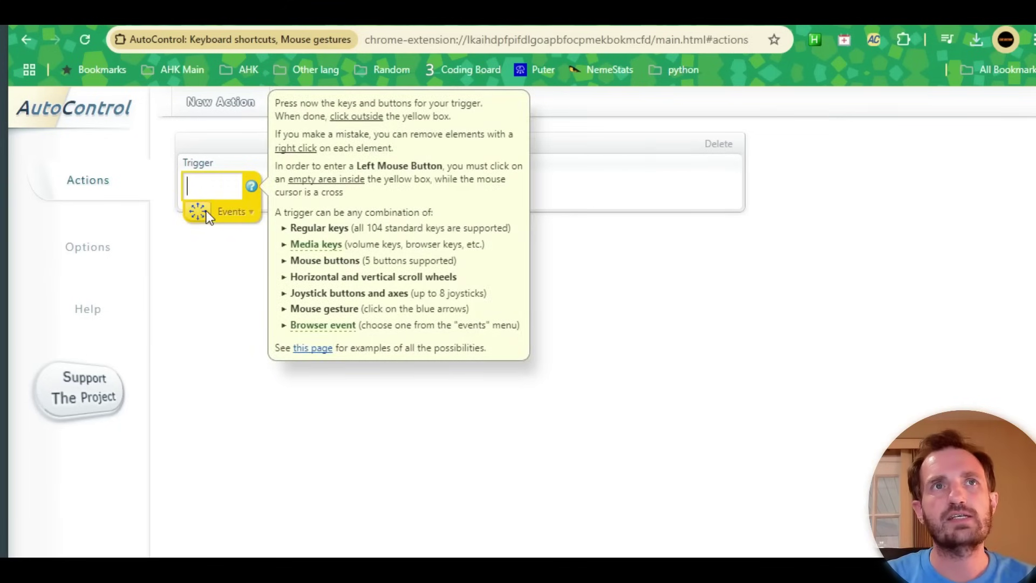
click(201, 211)
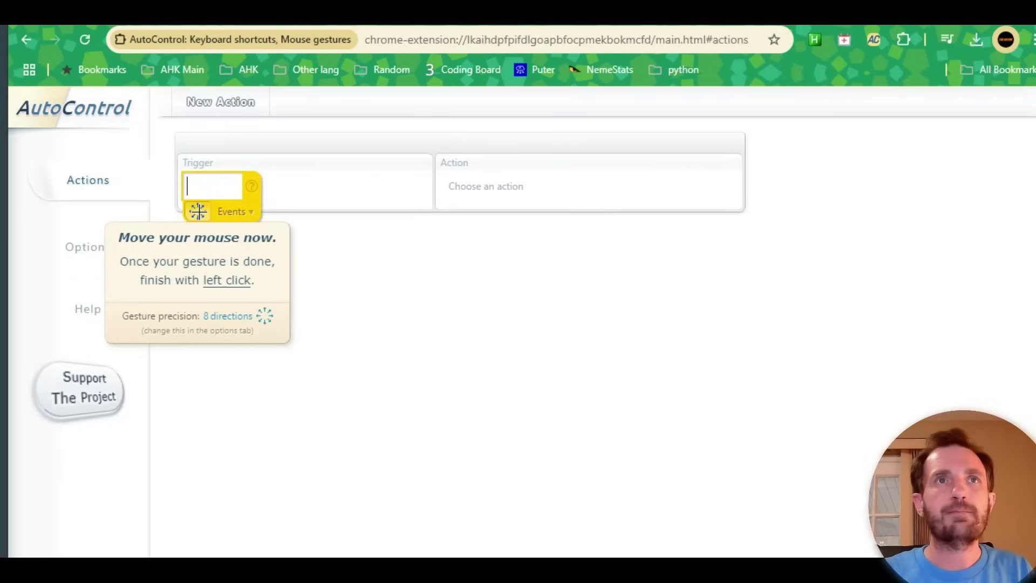
click(257, 261)
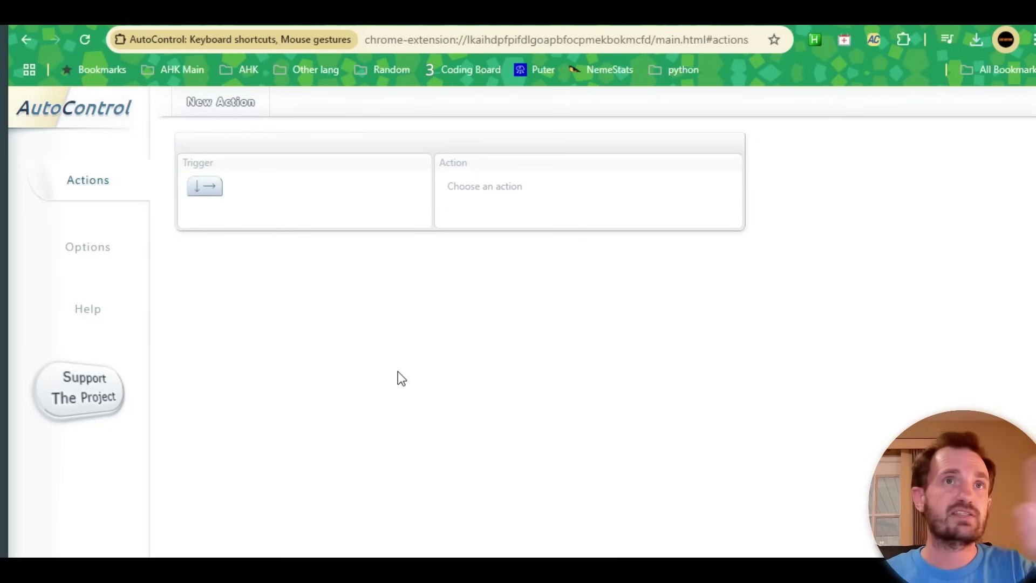
Set the gesture's action to Open new tab, test it, then close the opened tab.
click(497, 189)
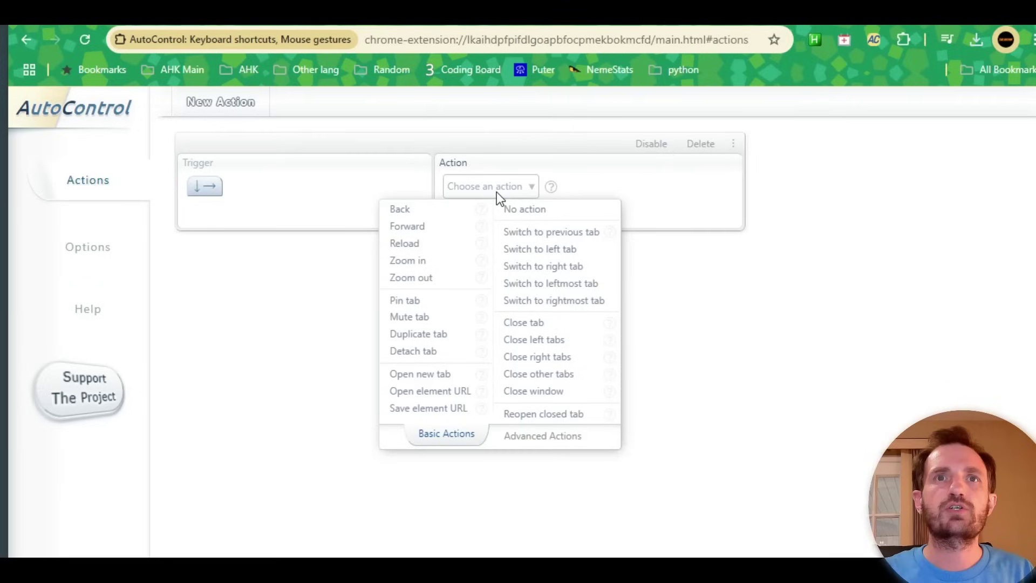
click(420, 374)
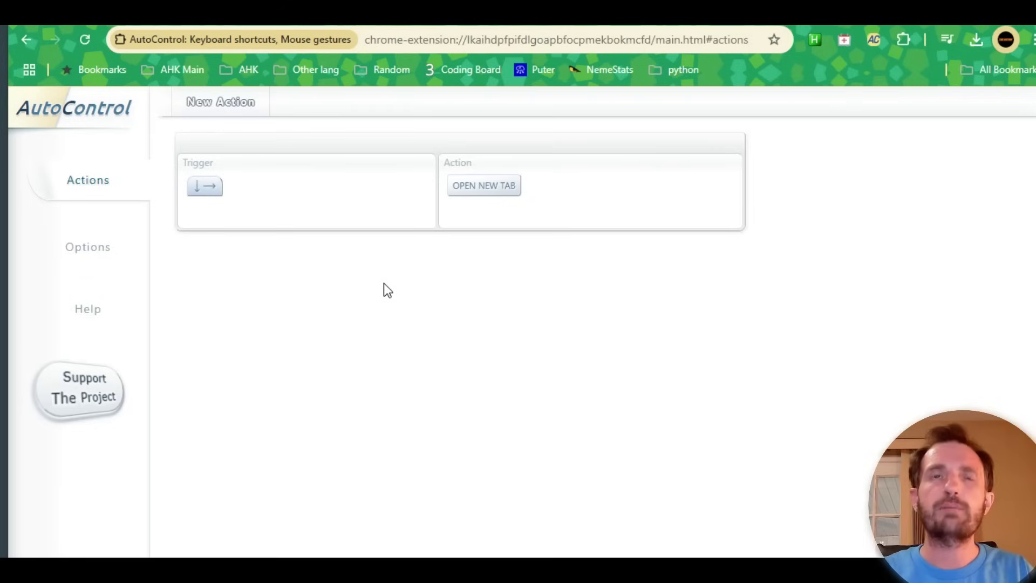
mouse_move(383, 284)
mouse_down()
mouse_move(402, 342)
mouse_move(449, 342)
mouse_up()
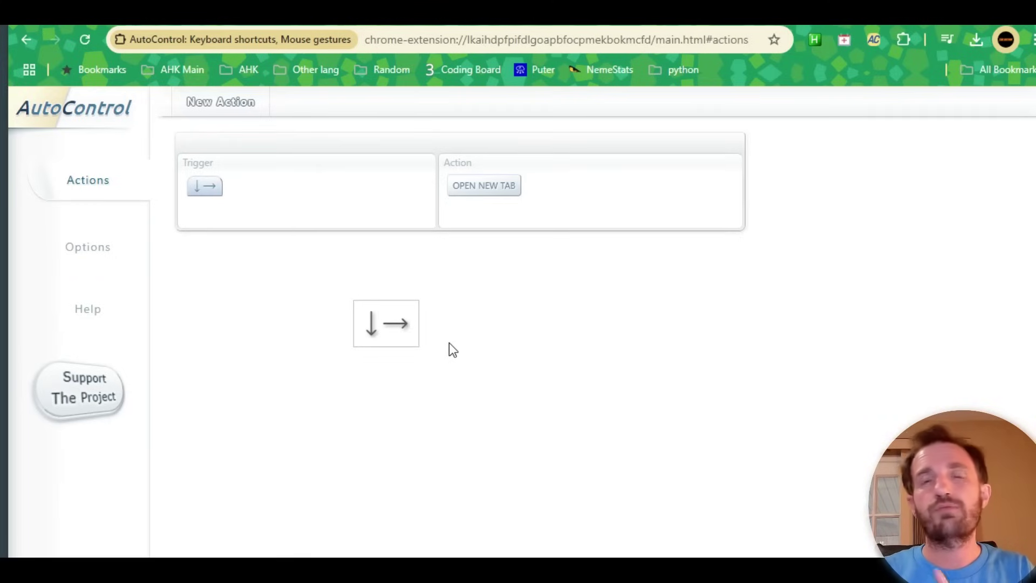
drag(449, 344, 449, 343)
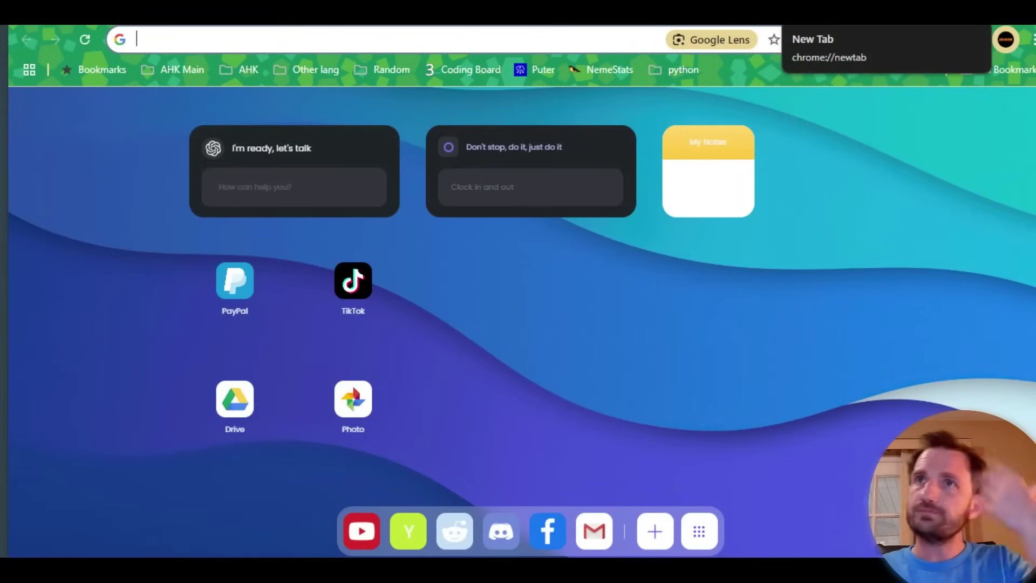
key(ctrl+w)
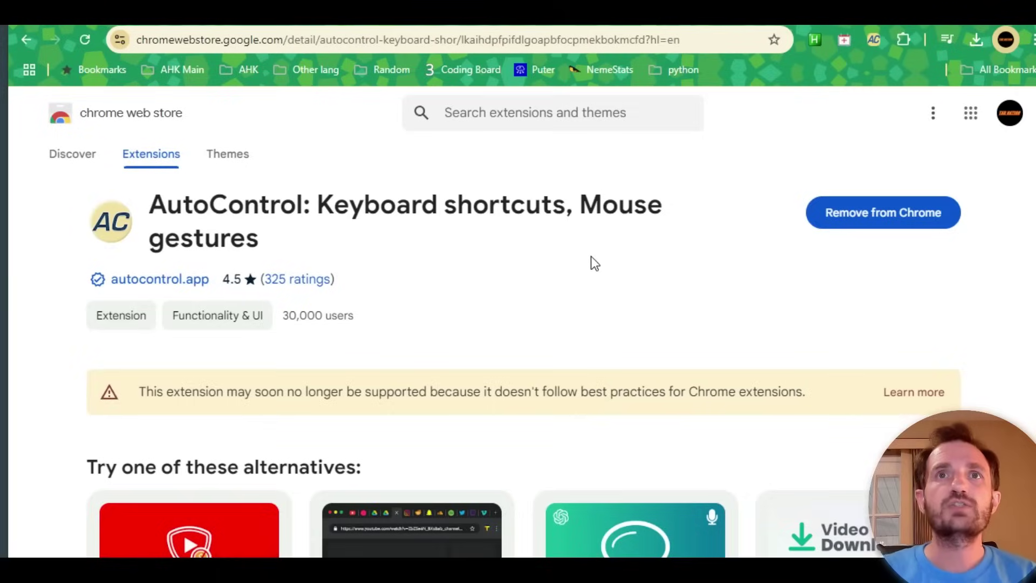
key(ctrl+w)
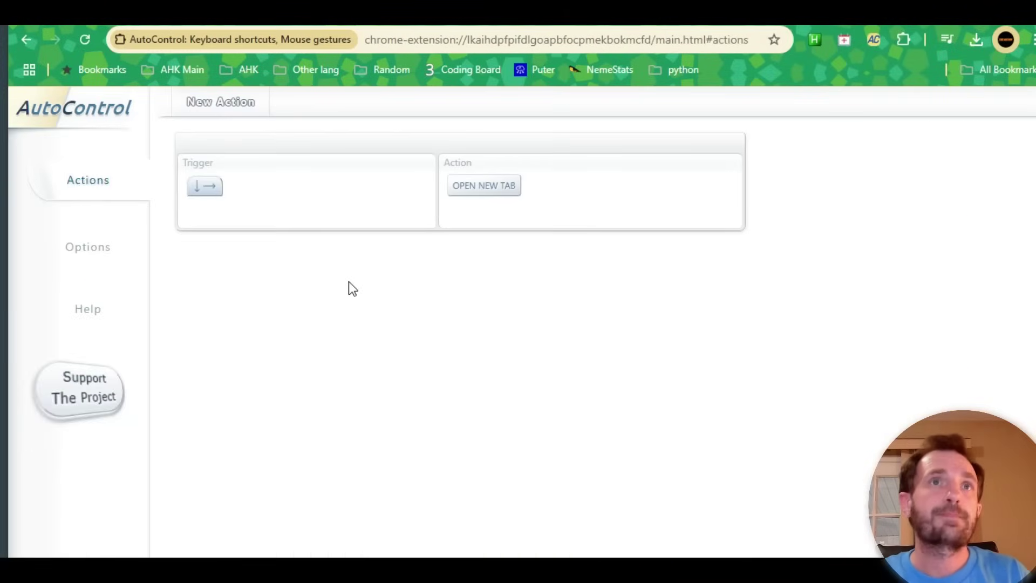
mouse_move(216, 182)
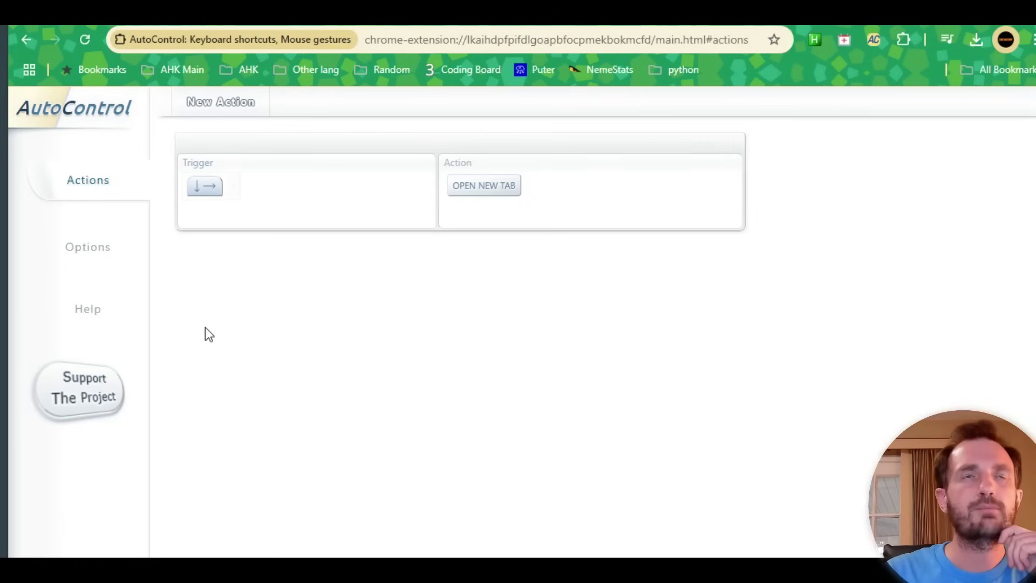
Delete the down-then-right gesture combination from the Open new tab action.
right_click(343, 290)
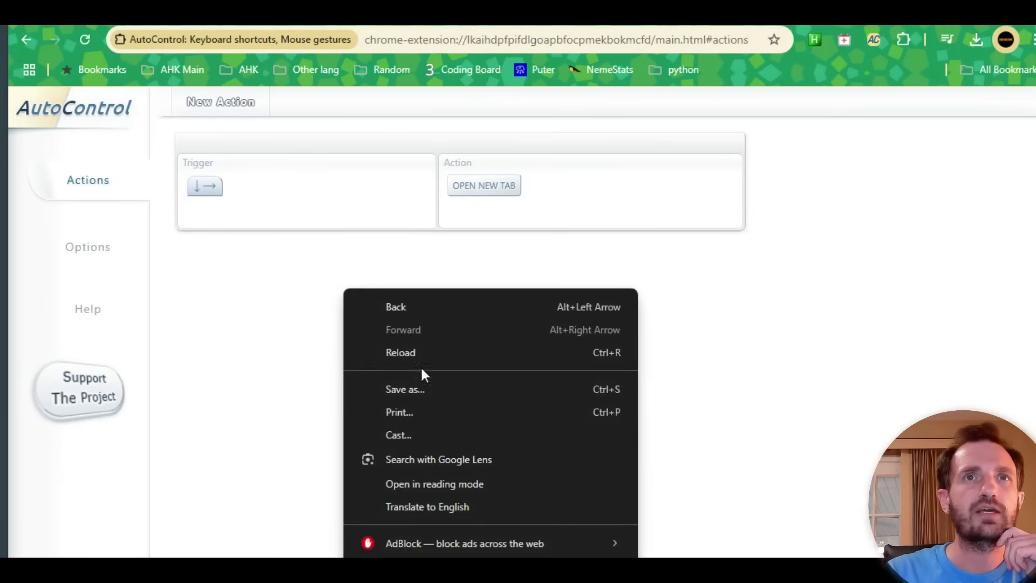
key(Escape)
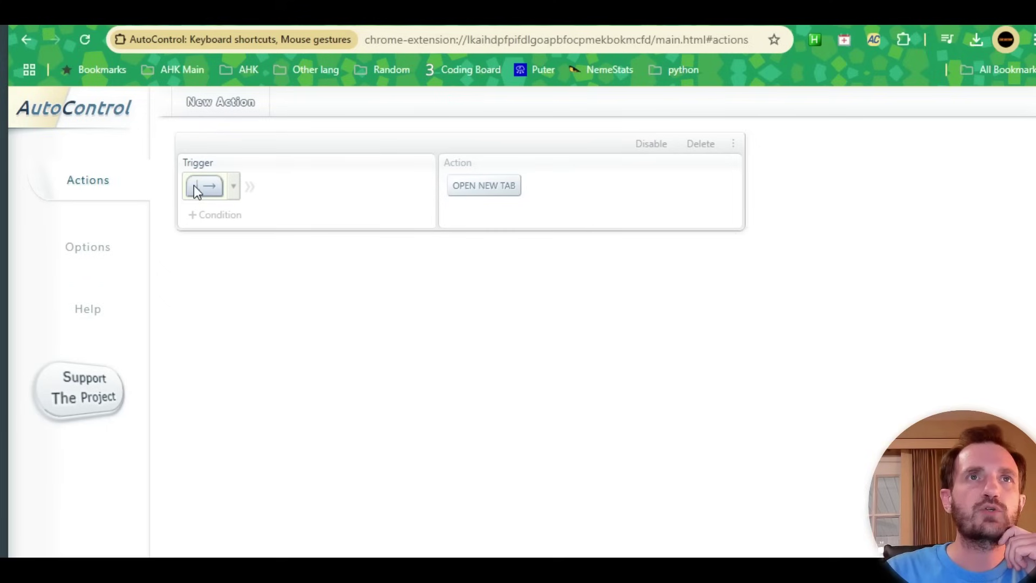
click(235, 195)
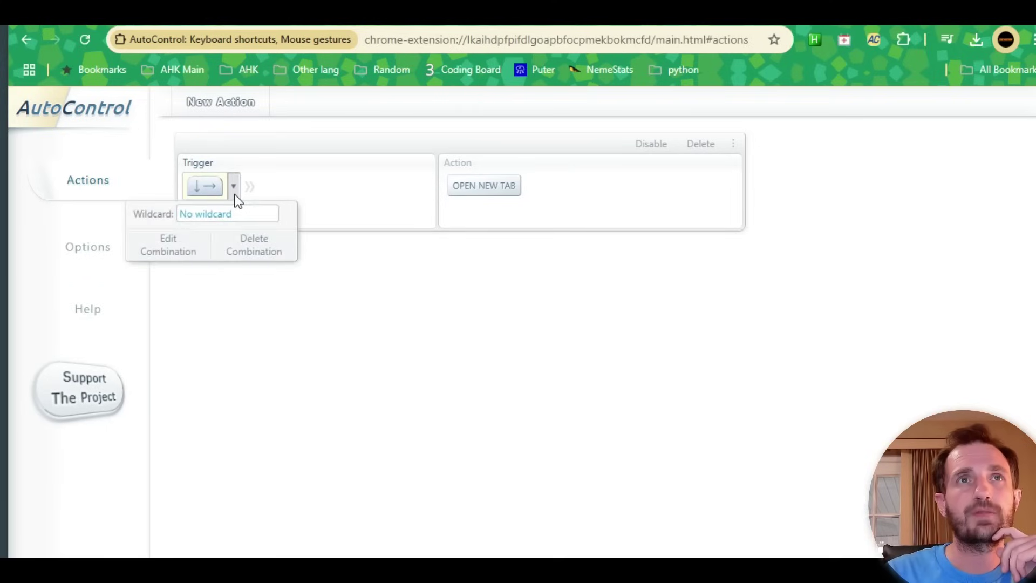
click(273, 252)
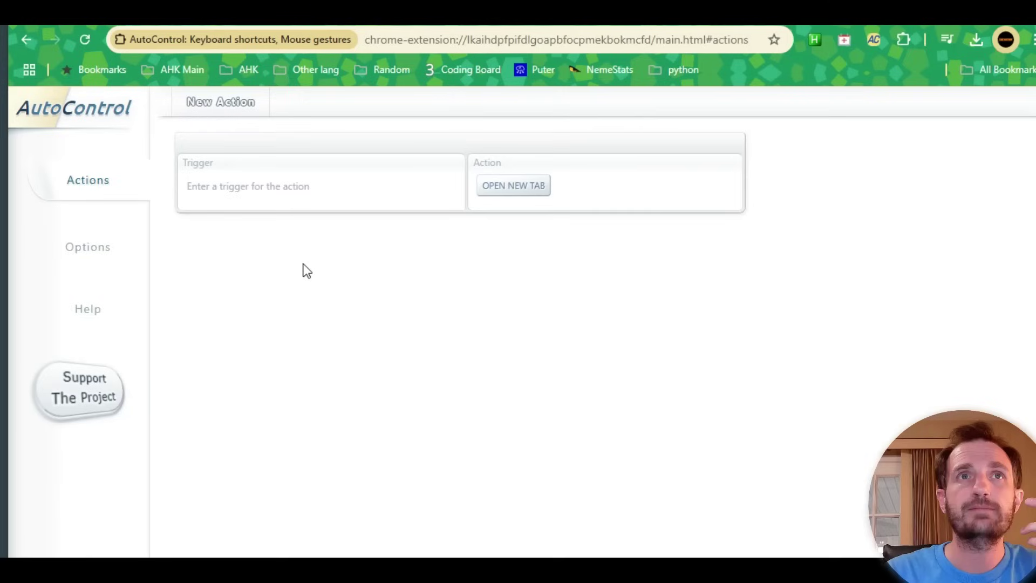
Open AutoControl's Help page listing demos, FAQ, update history and support forum.
click(238, 208)
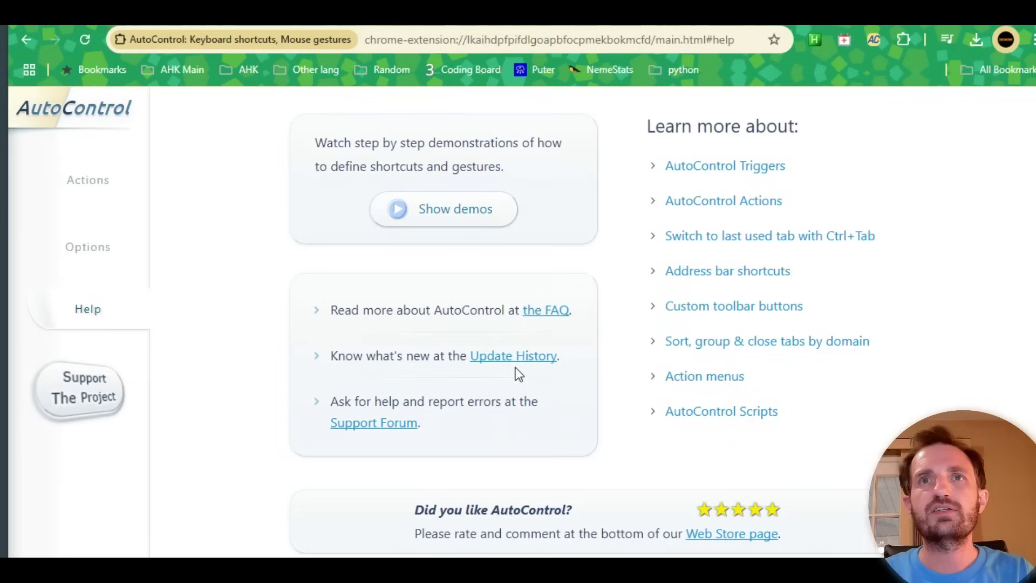
Switch to the Options page showing the Custom Toolbar Buttons section.
click(734, 306)
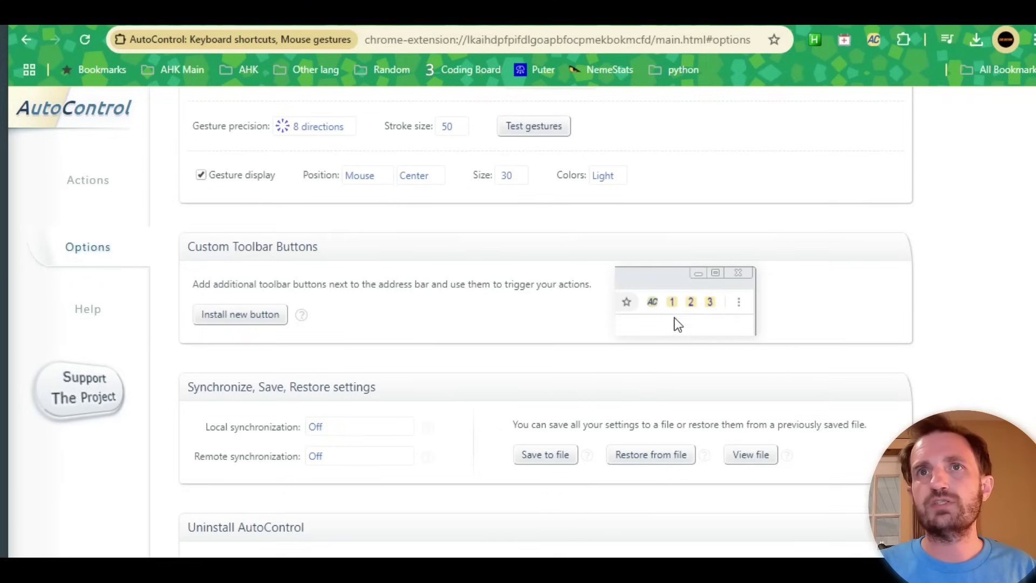
click(222, 316)
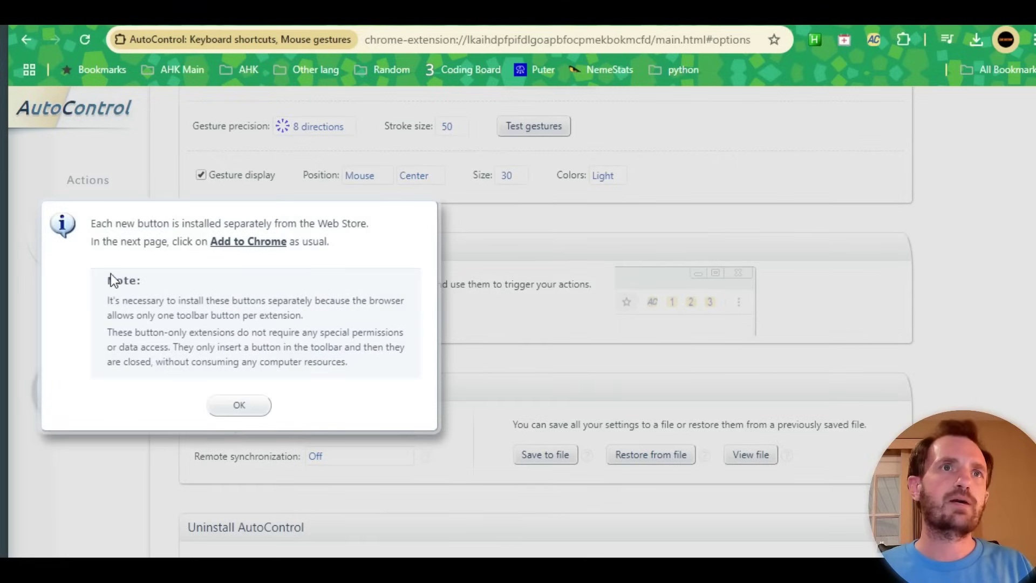
click(248, 405)
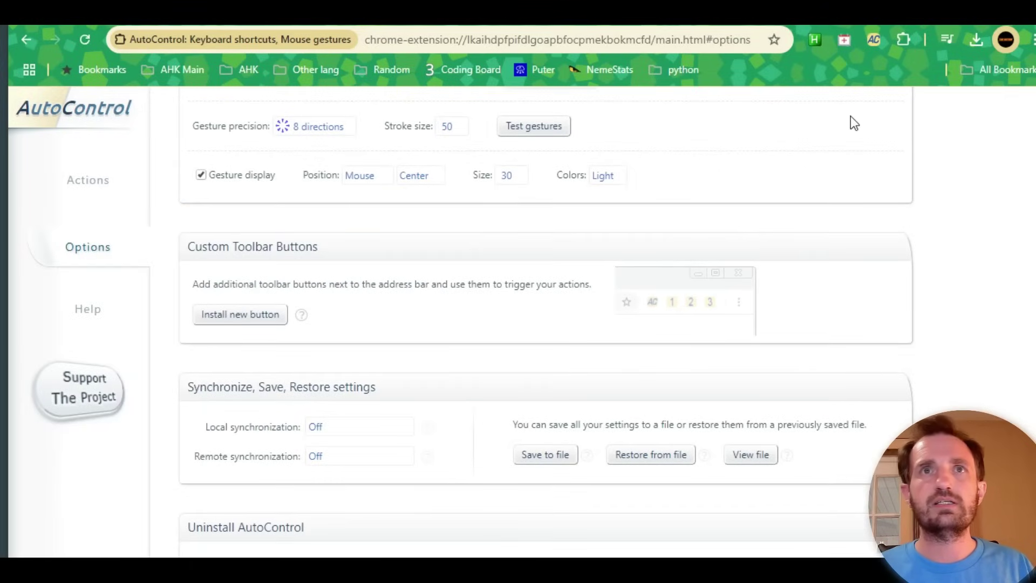